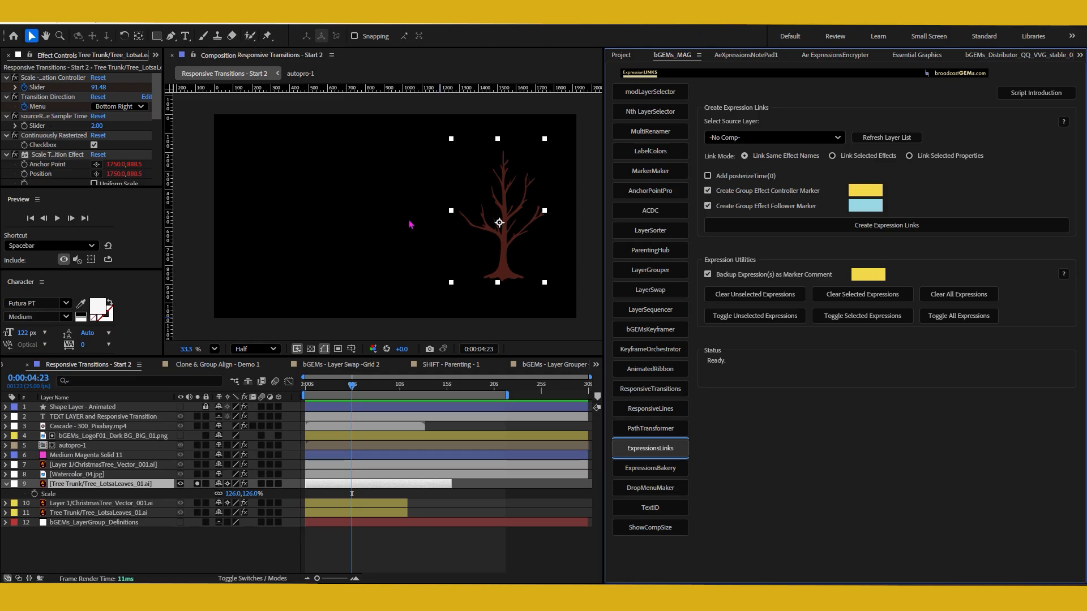
Step: Scrub the composition and examine the scale transition effects on the tree, text, autopro-1, magenta solid and Christmas tree layers
left_click(197, 484)
left_click_drag(317, 386, 371, 386)
left_click(136, 417)
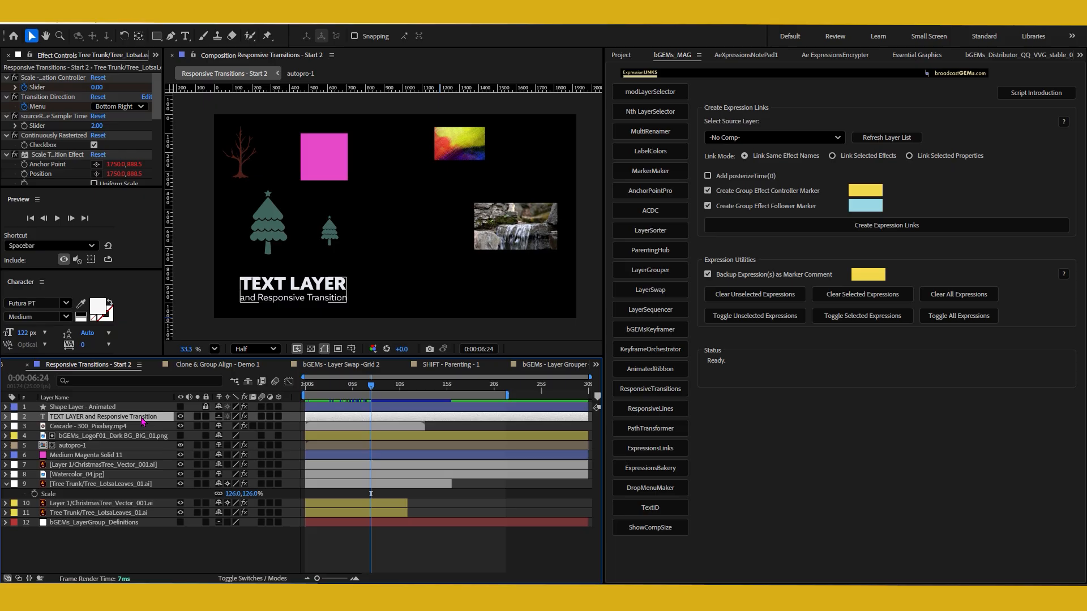
left_click(143, 427)
left_click(140, 446)
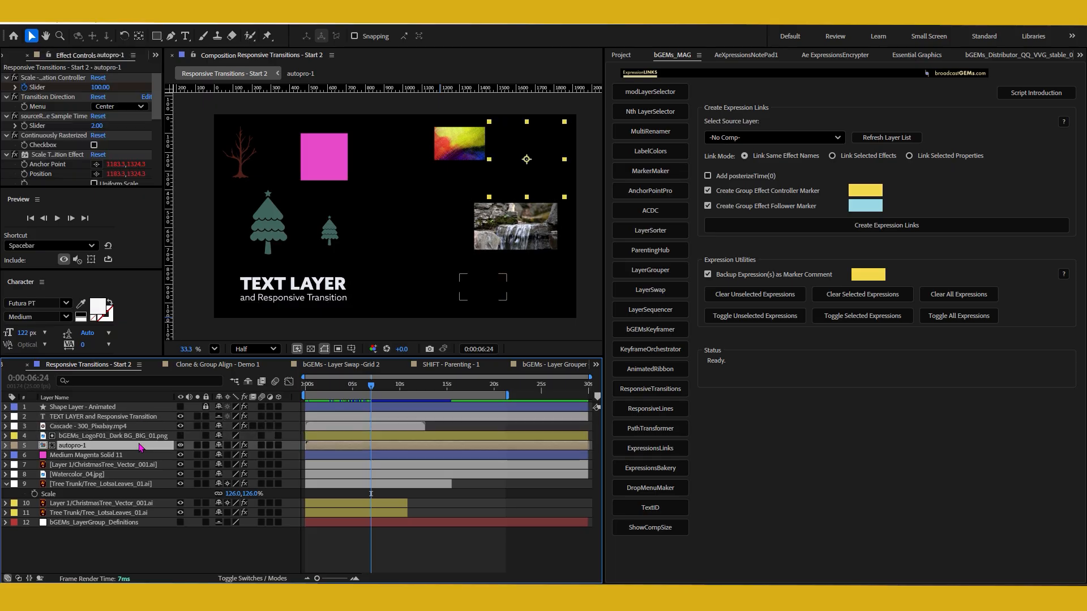
left_click(113, 455)
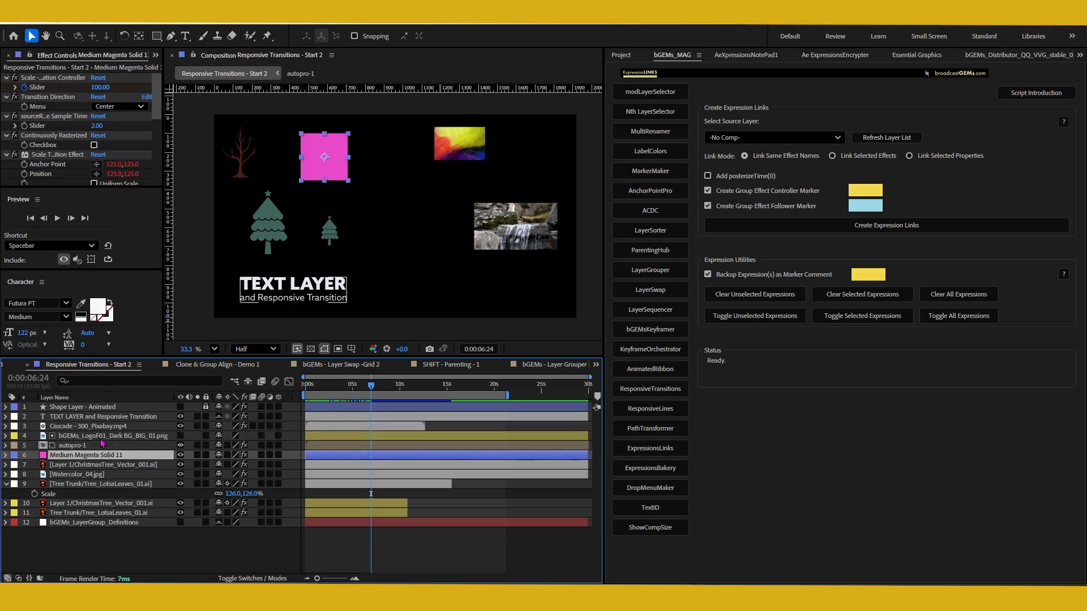
left_click(102, 465)
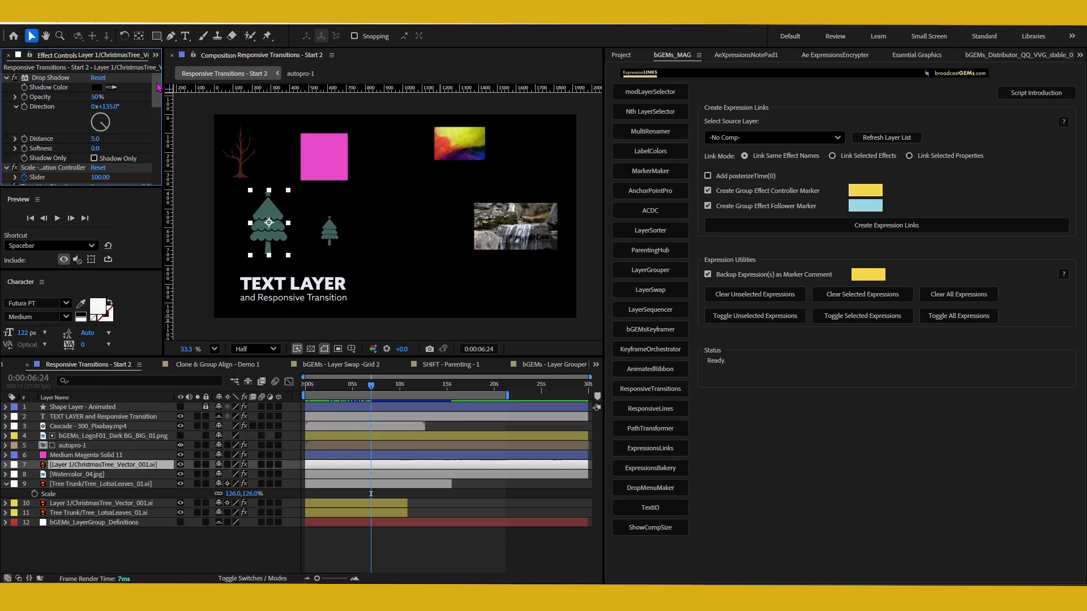
left_click_drag(156, 99, 168, 118)
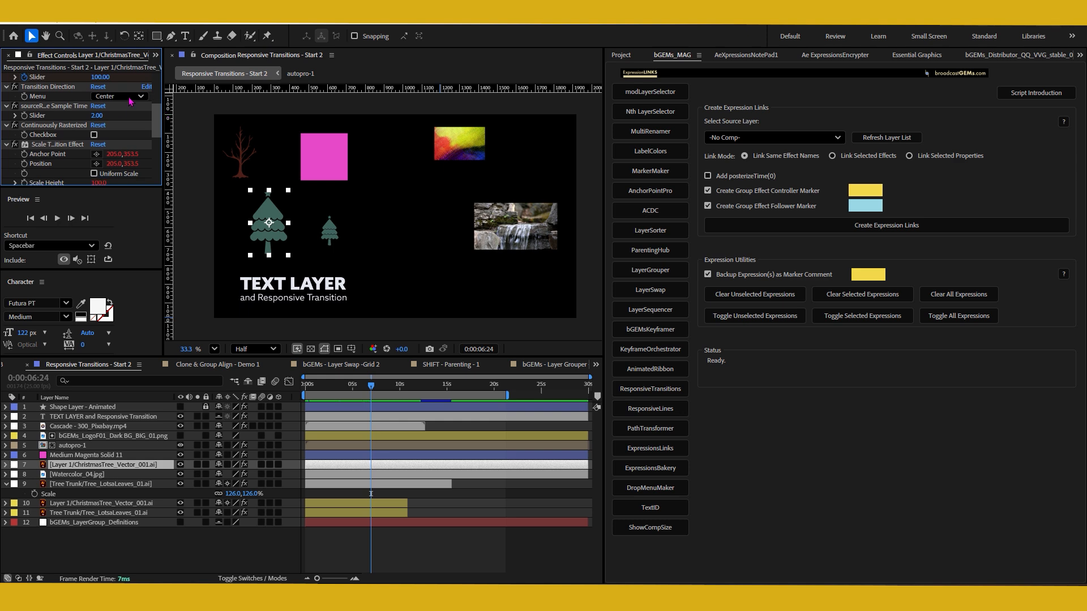
left_click(138, 467)
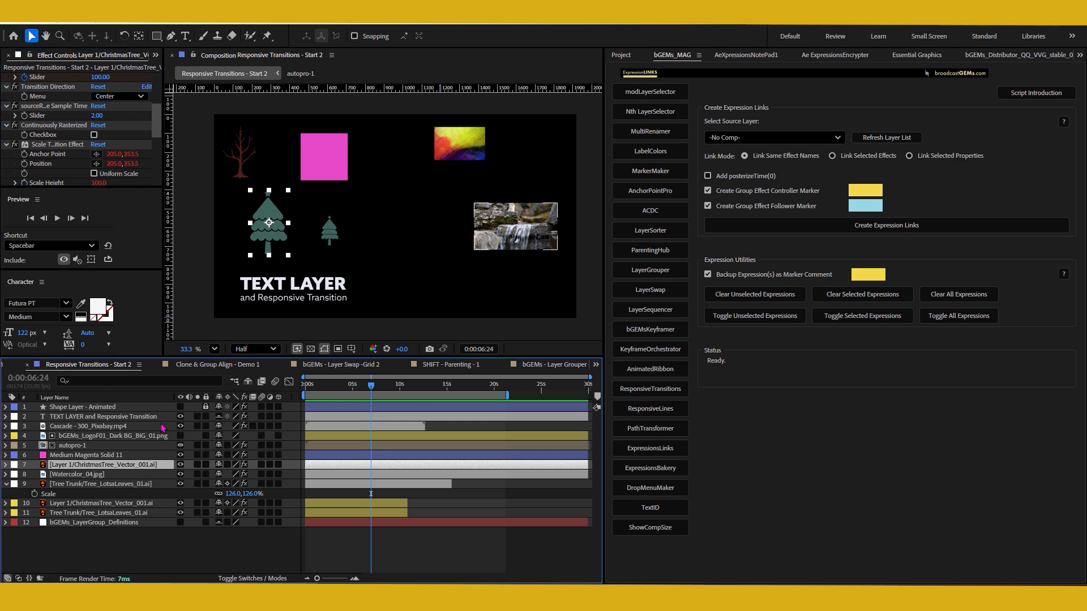
Step: Add a null object to the composition and rename it Controller
left_click(204, 555)
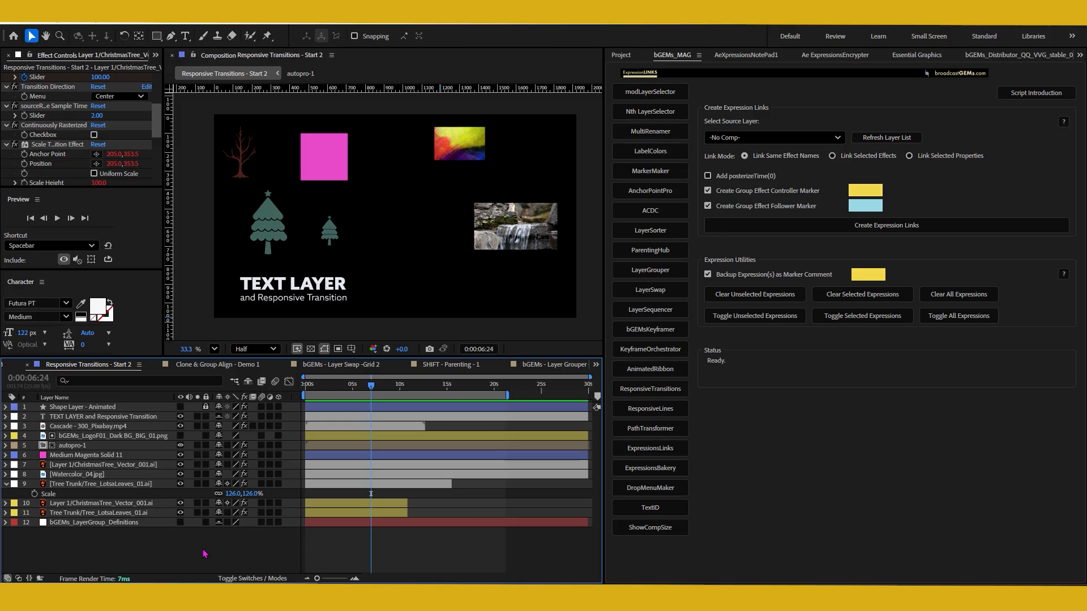
key("ctrl+alt+shift+y")
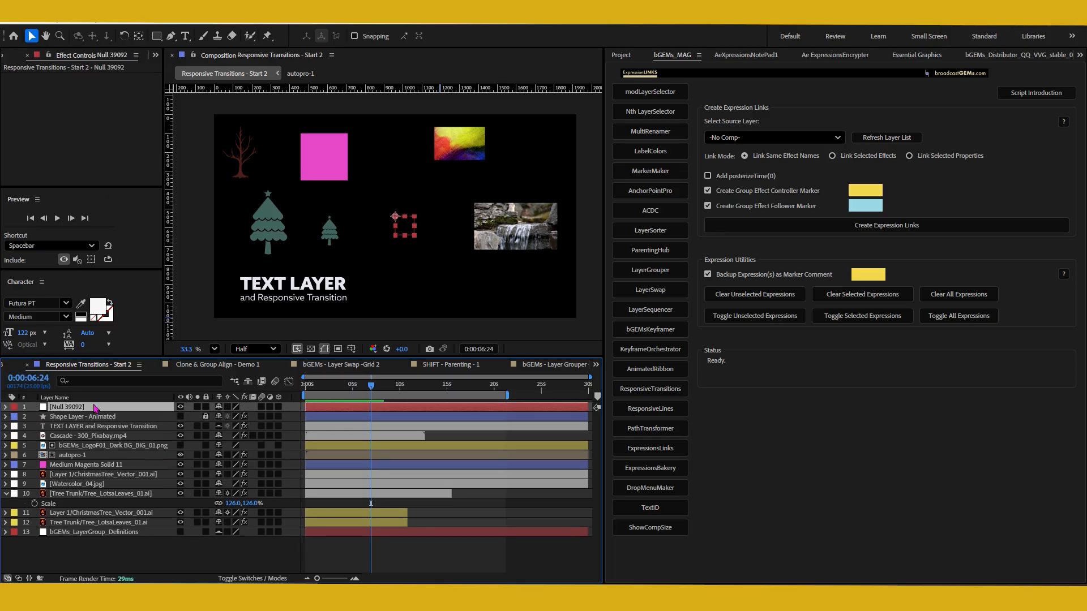
key("Return")
type("Contro")
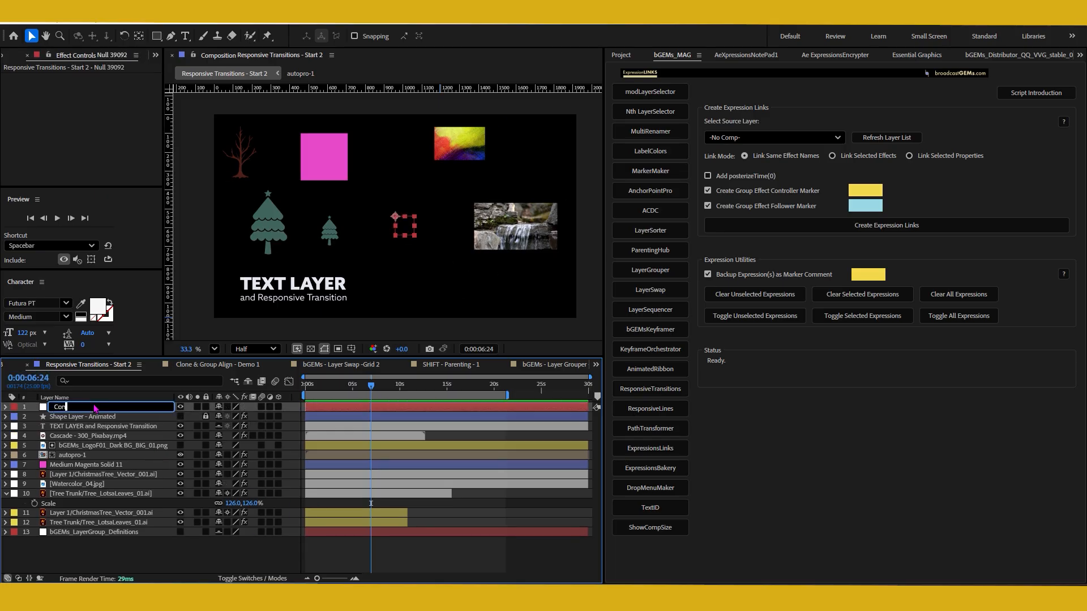
type("ller")
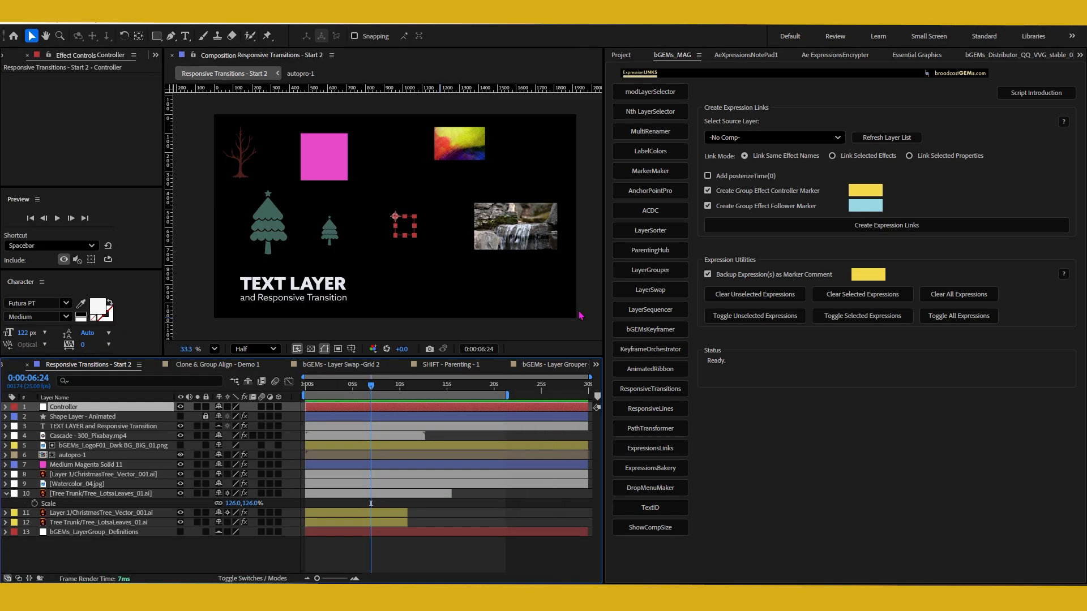
Step: Copy the Scale - Animation Controller and Transition Direction effects from the TEXT LAYER and Responsive Transition layer onto the Controller null
left_click(121, 426)
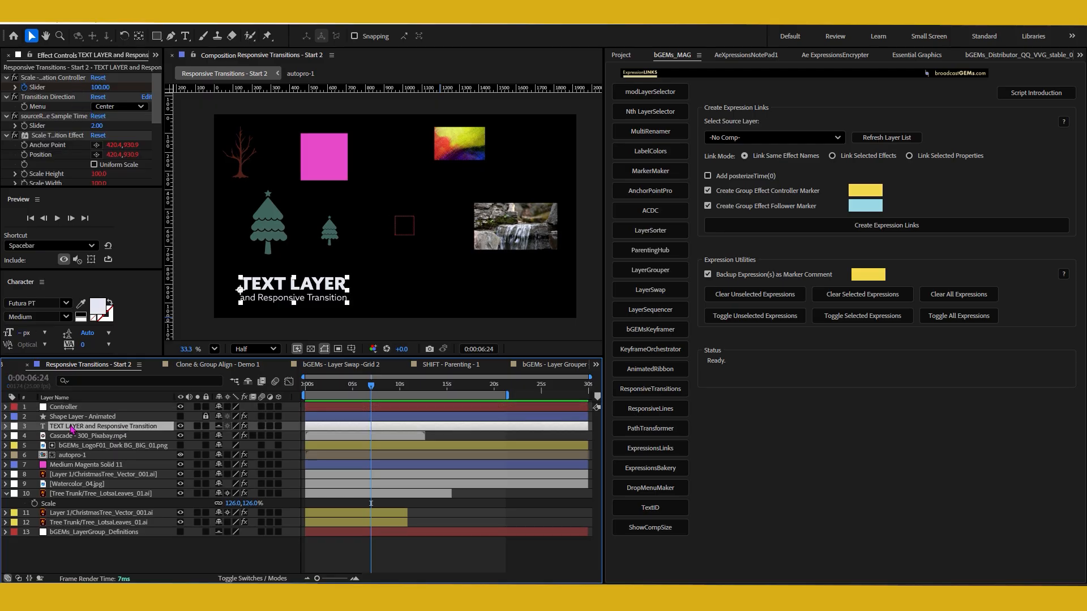
key("e")
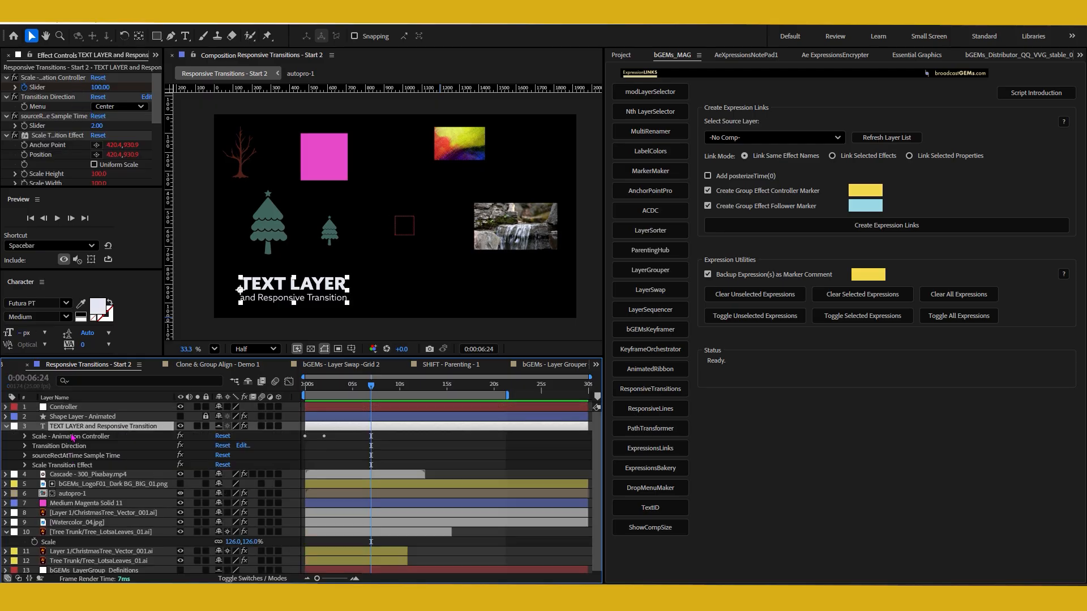
left_click(74, 437)
left_click(73, 447, "ctrl")
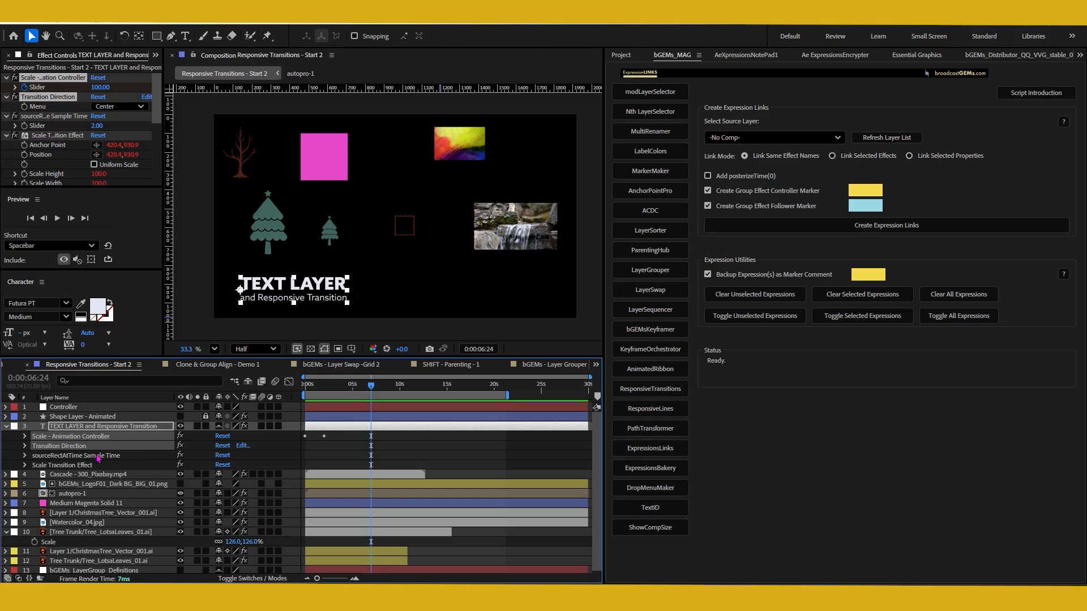
left_click(86, 408)
key("ctrl+v")
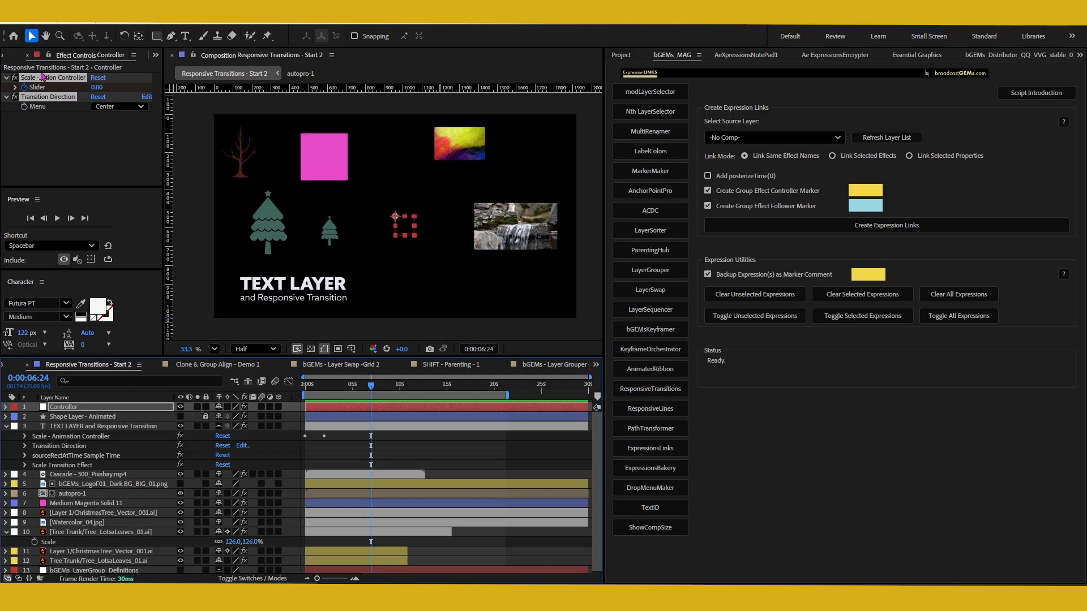
left_click(82, 407)
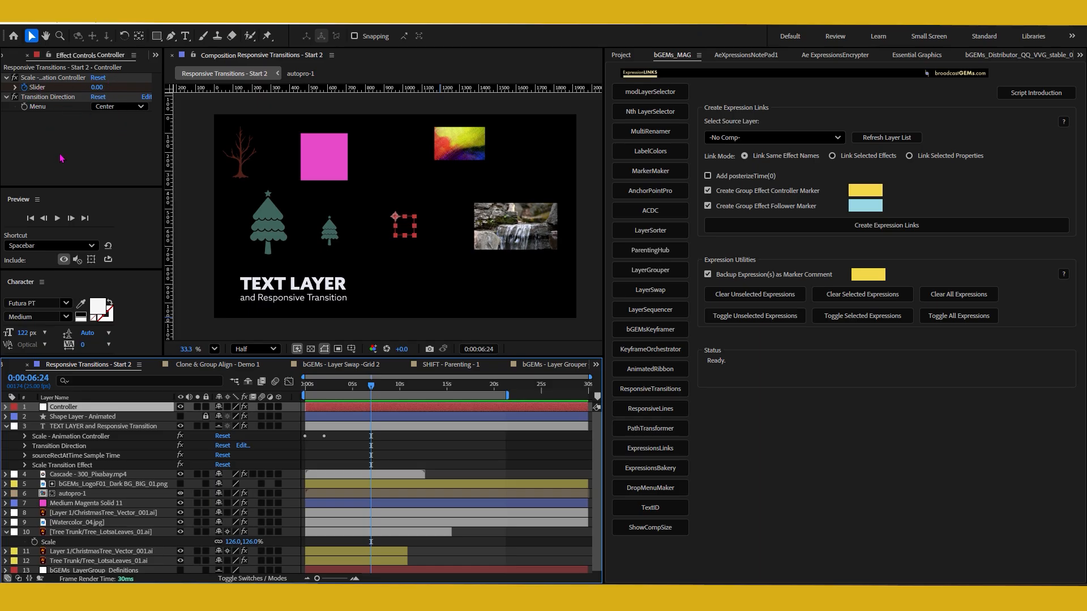
Step: Collapse the expanded properties of all layers and leave only the Controller layer selected
left_click(12, 428)
key("ctrl+a")
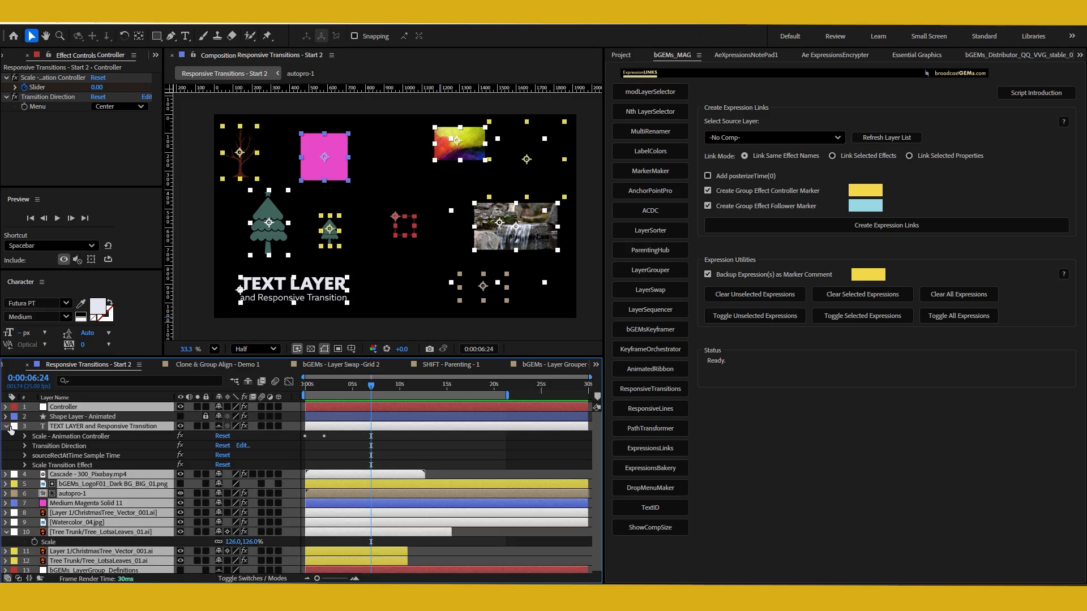
left_click(6, 428)
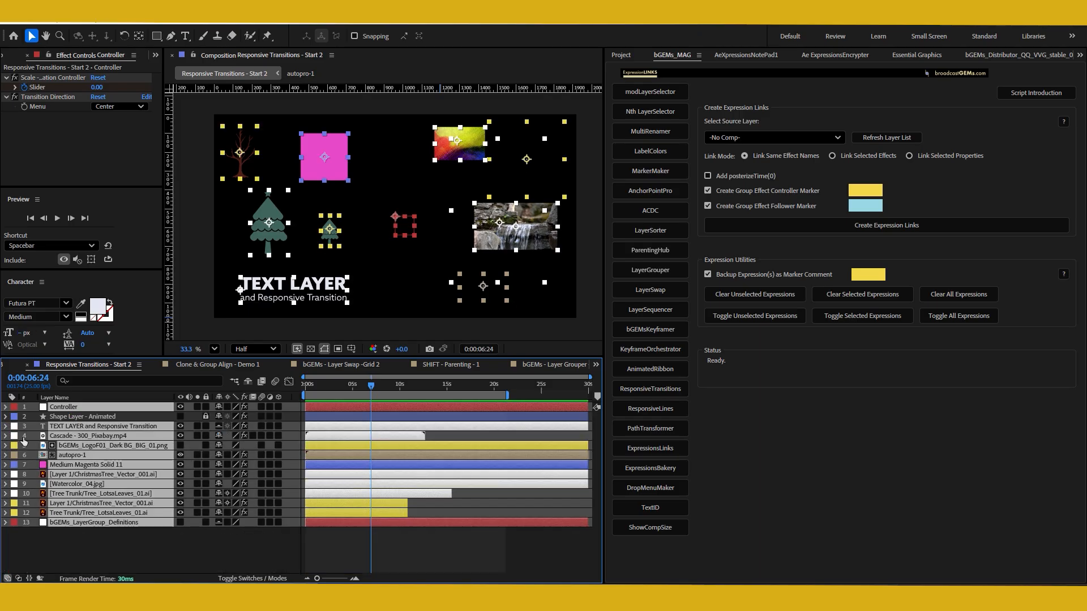
left_click(147, 553)
left_click(108, 407)
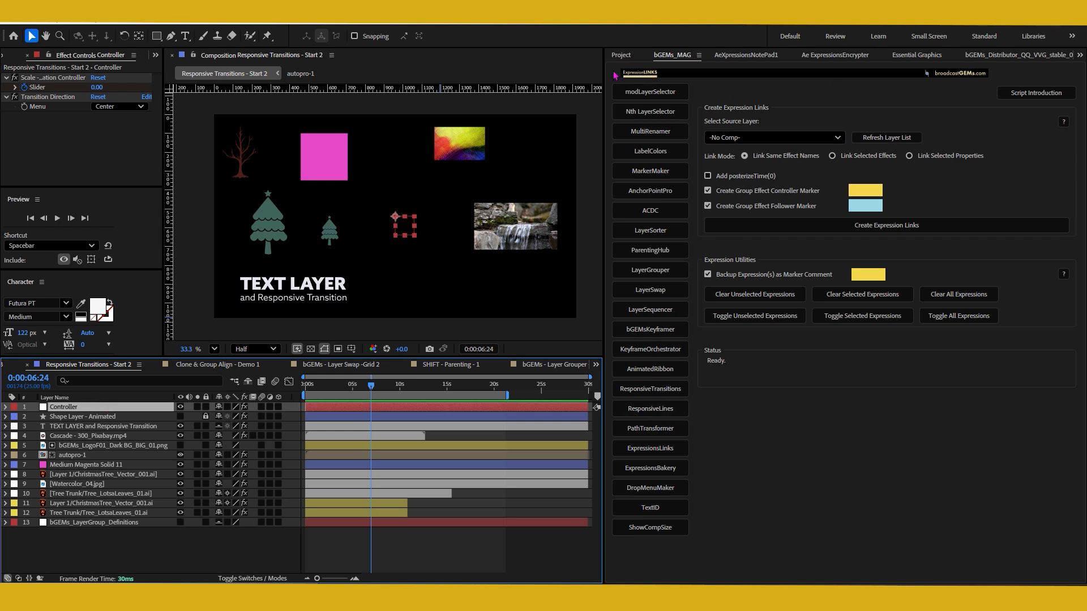
Step: Refresh the ExpressionLinks layer list and choose 1. Controller as the source layer
left_click(876, 138)
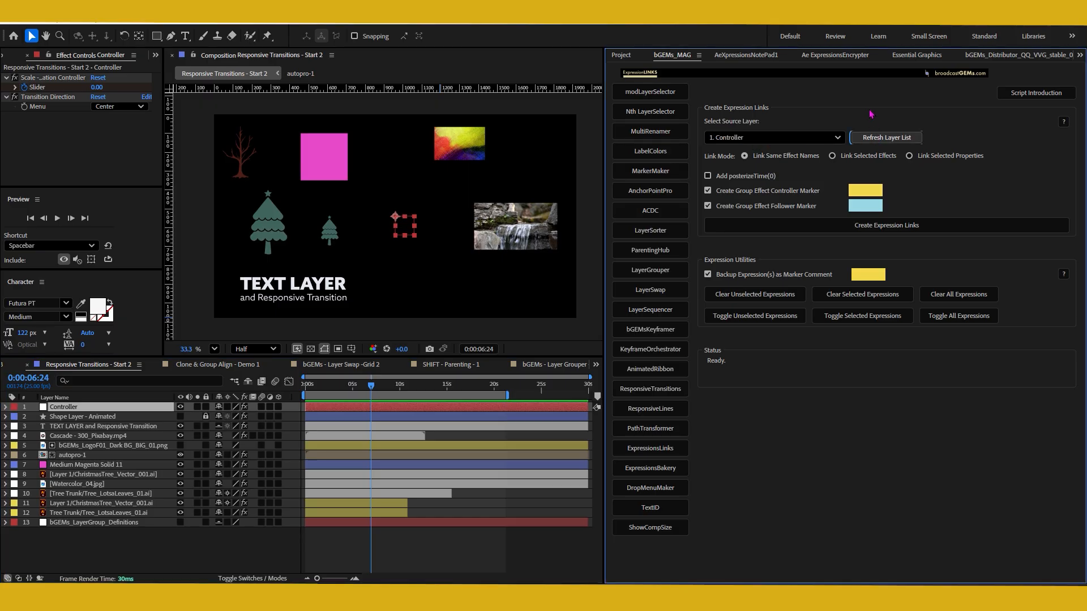
left_click(766, 137)
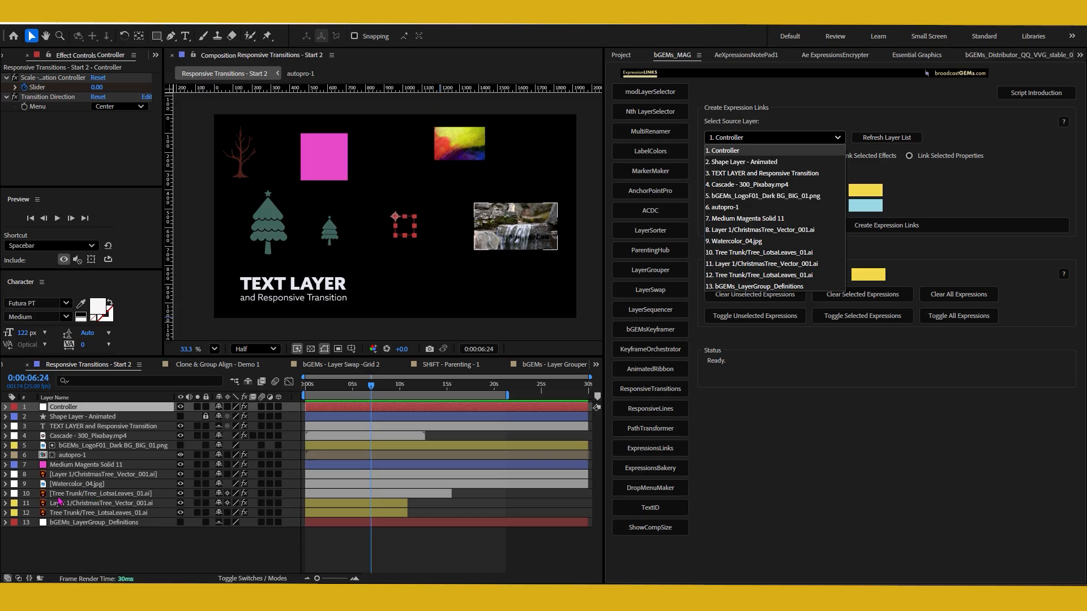
left_click(739, 151)
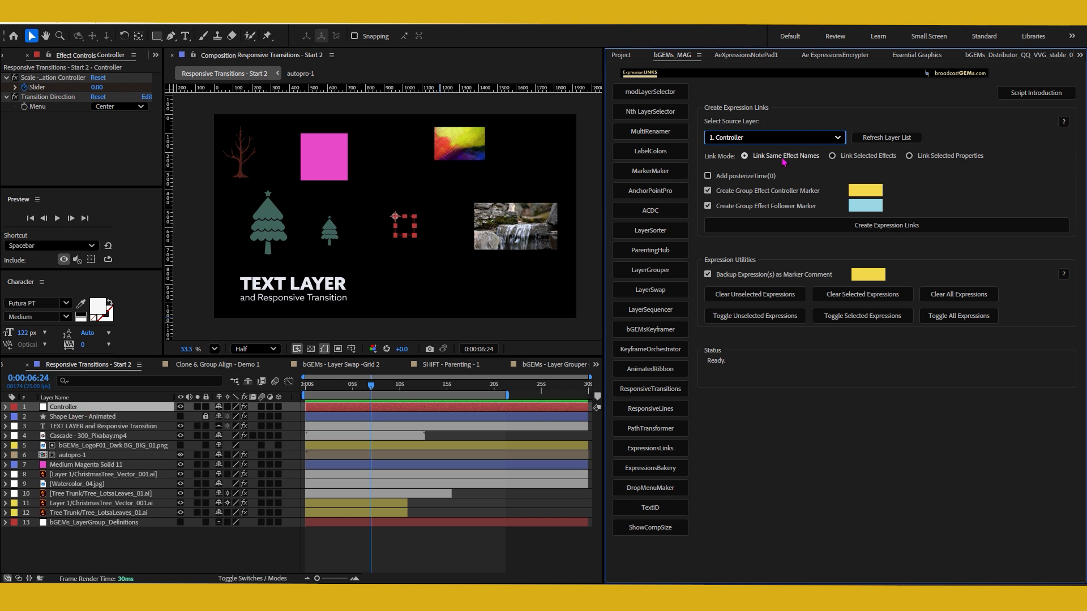
Step: Review the link mode descriptions and the Controller's Scale - Animation Controller and Transition Direction effects
mouse_move(785, 162)
mouse_move(868, 159)
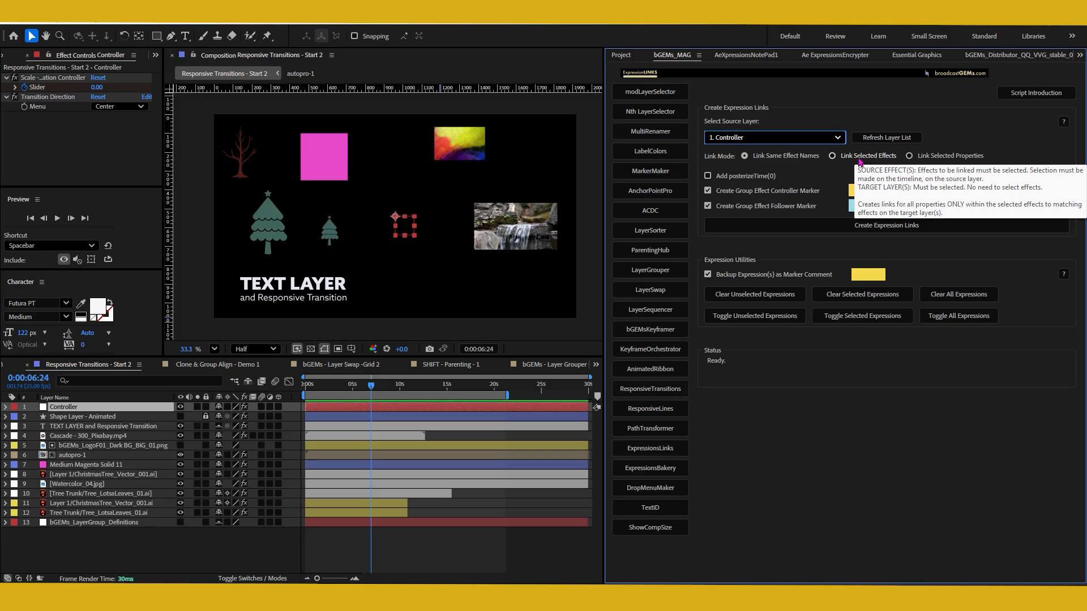
mouse_move(959, 161)
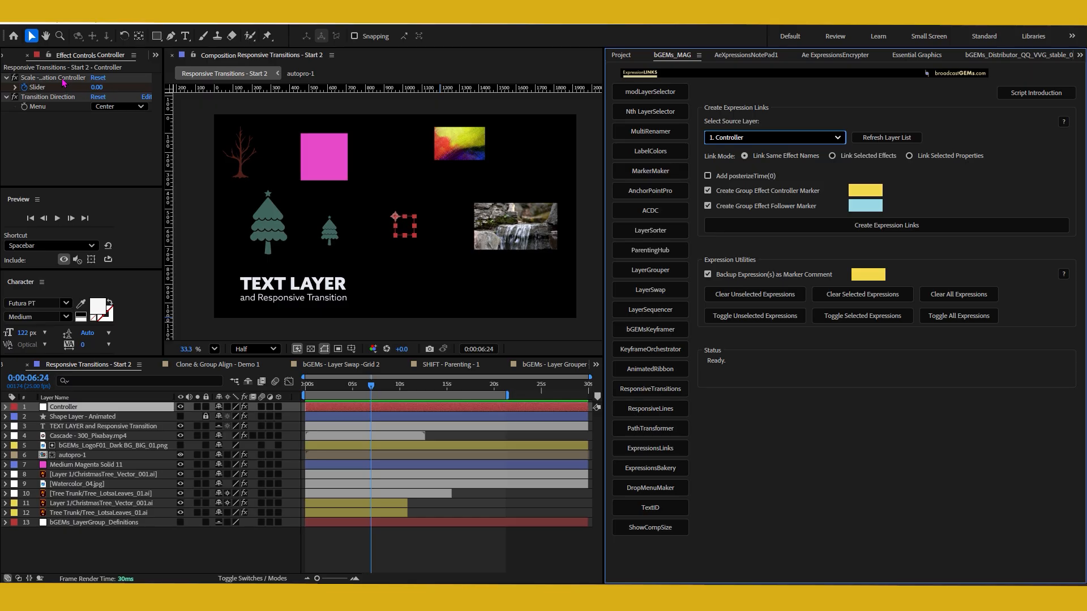
left_click(45, 78)
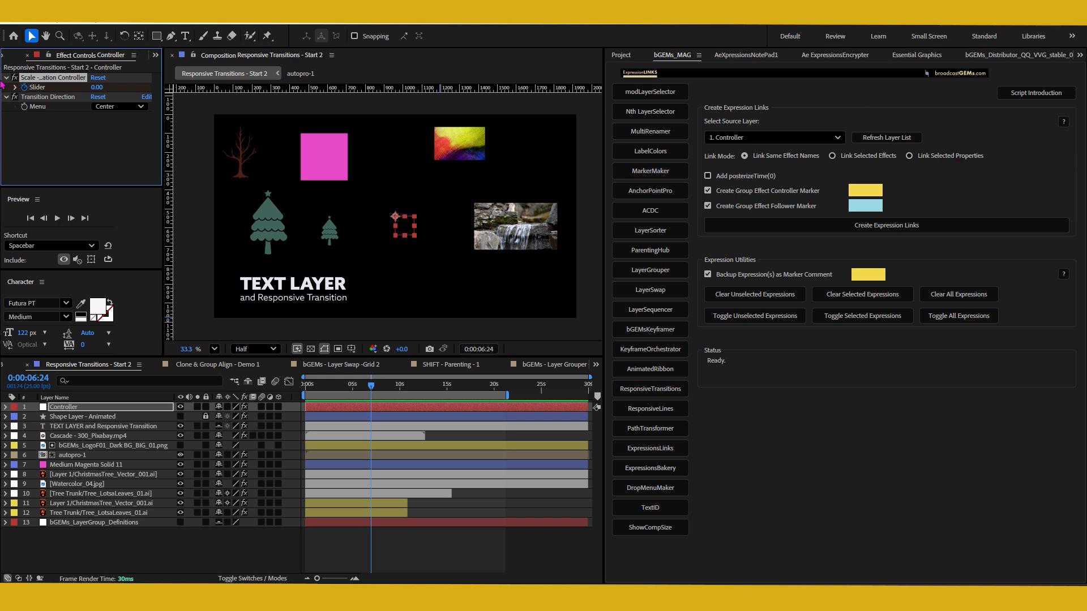
left_click(37, 99)
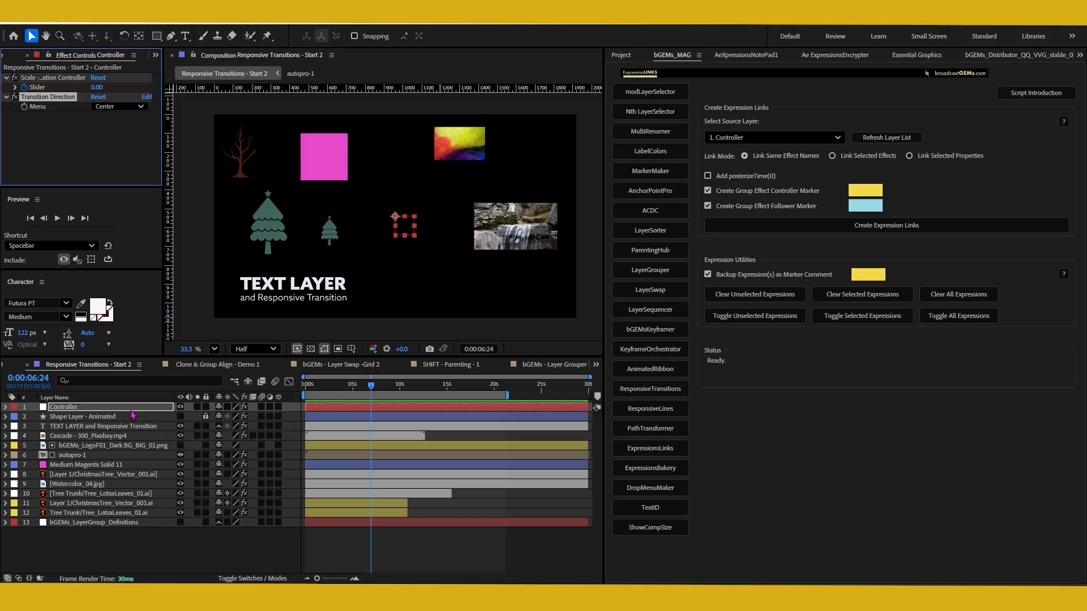
key("Return")
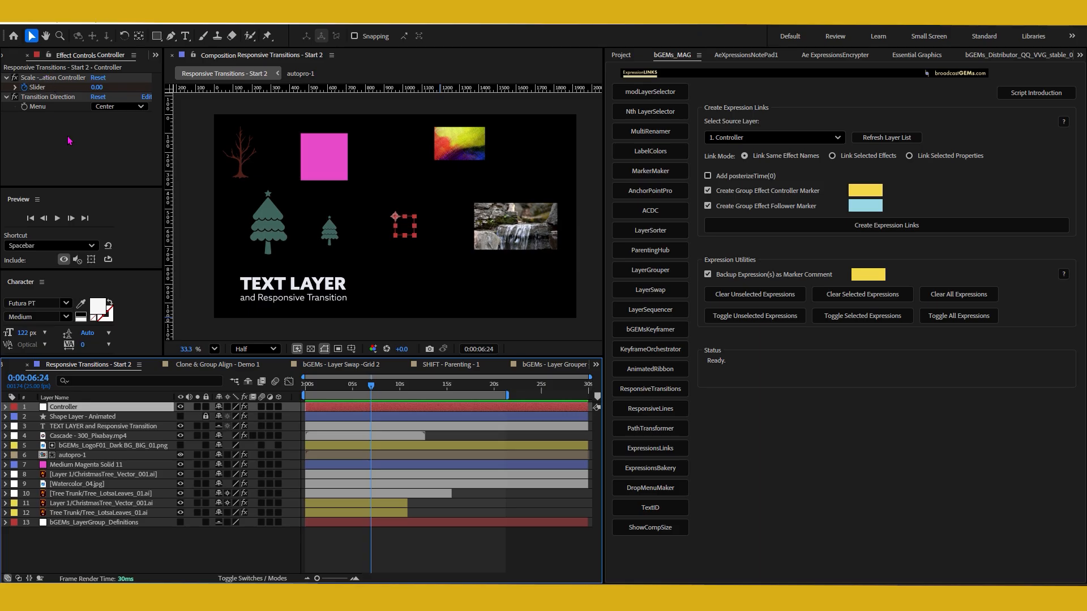
Step: Create expression links to the Controller for layers 3 through 13, using the Link Same Effect Names mode
left_click(108, 427)
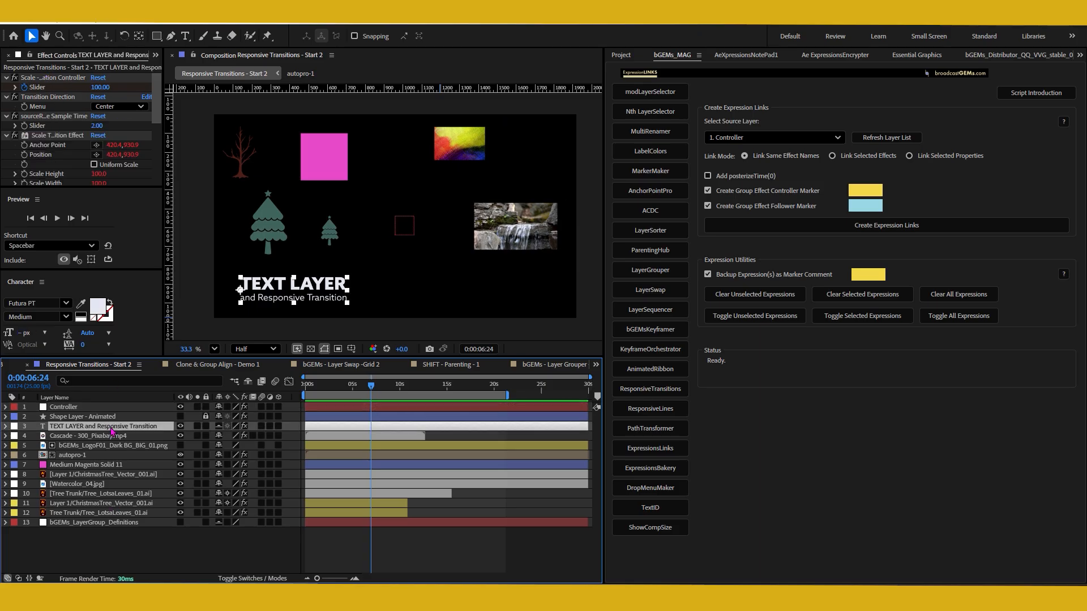
left_click(115, 525, "shift")
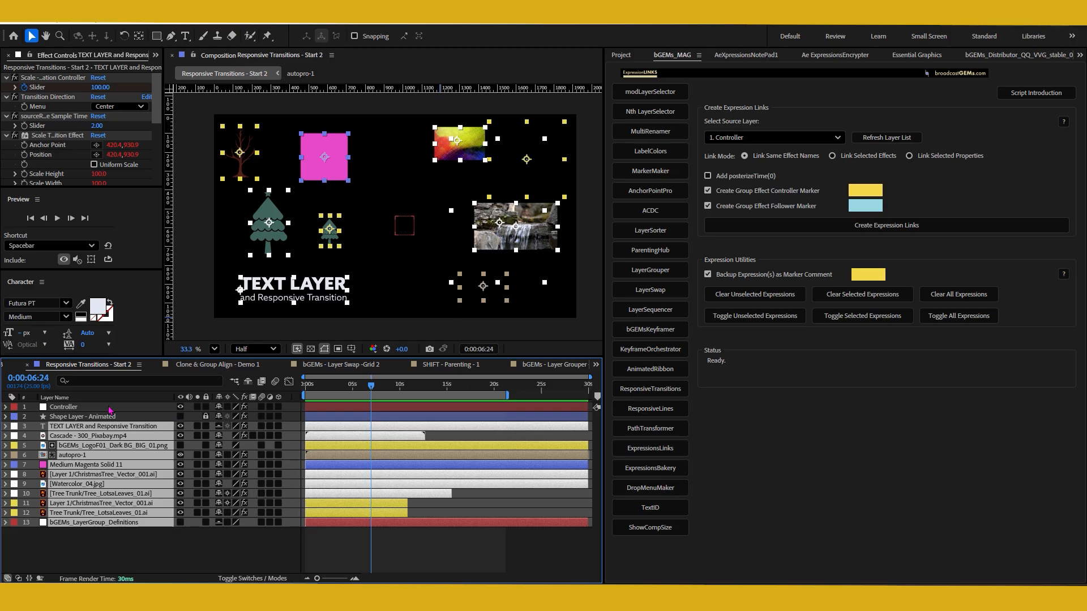
left_click(837, 231)
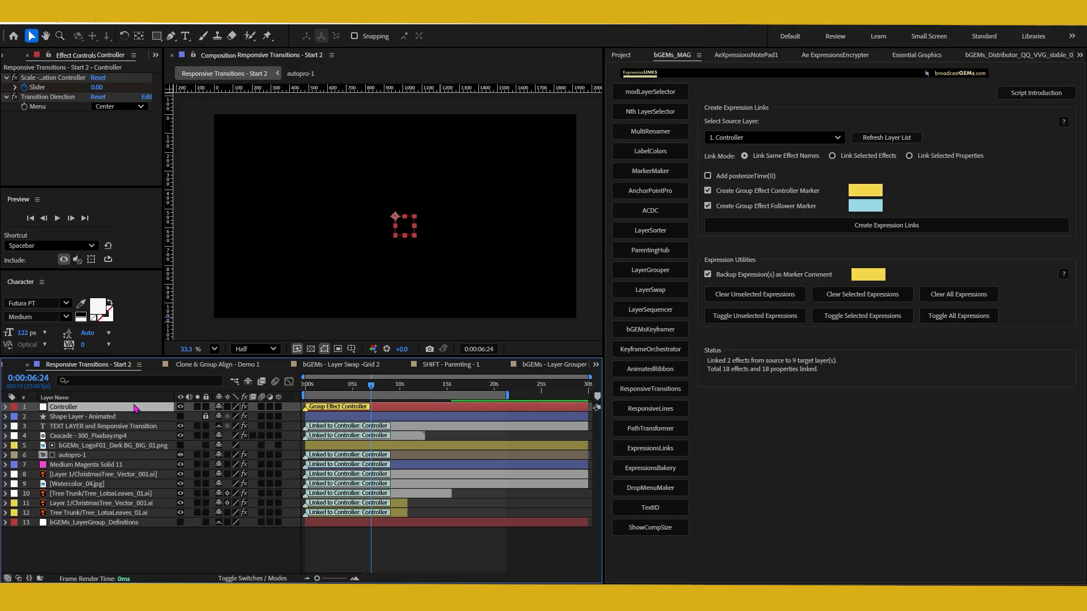
Step: Move the Controller's animation slider keyframes to the composition start at 0:00:00:00 and scrub through the linked scale animation
key("u")
left_click_drag(355, 429, 305, 429)
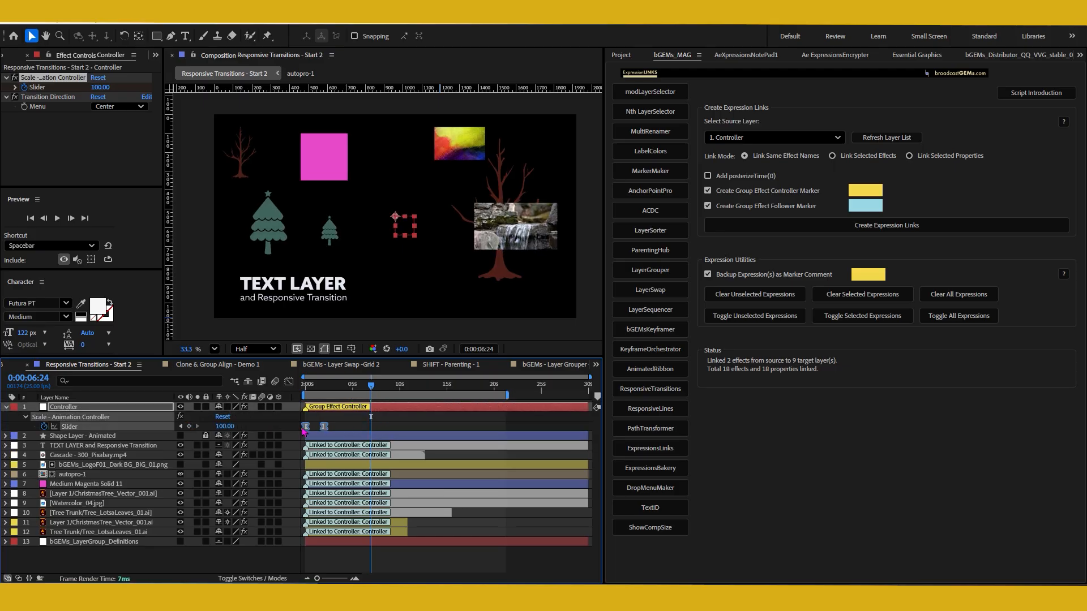
left_click_drag(316, 388, 290, 386)
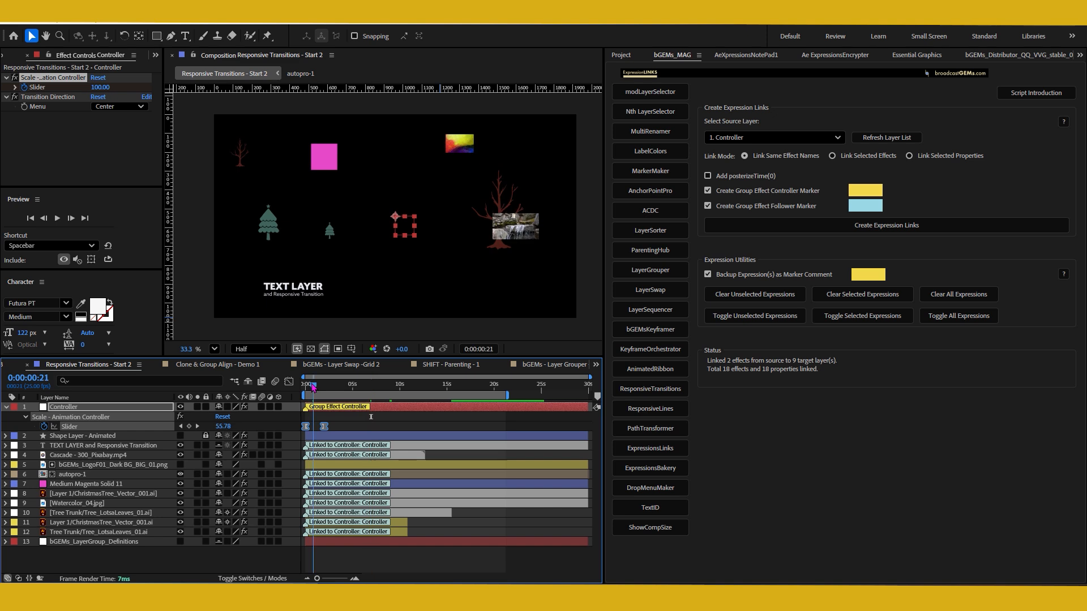
left_click(285, 430)
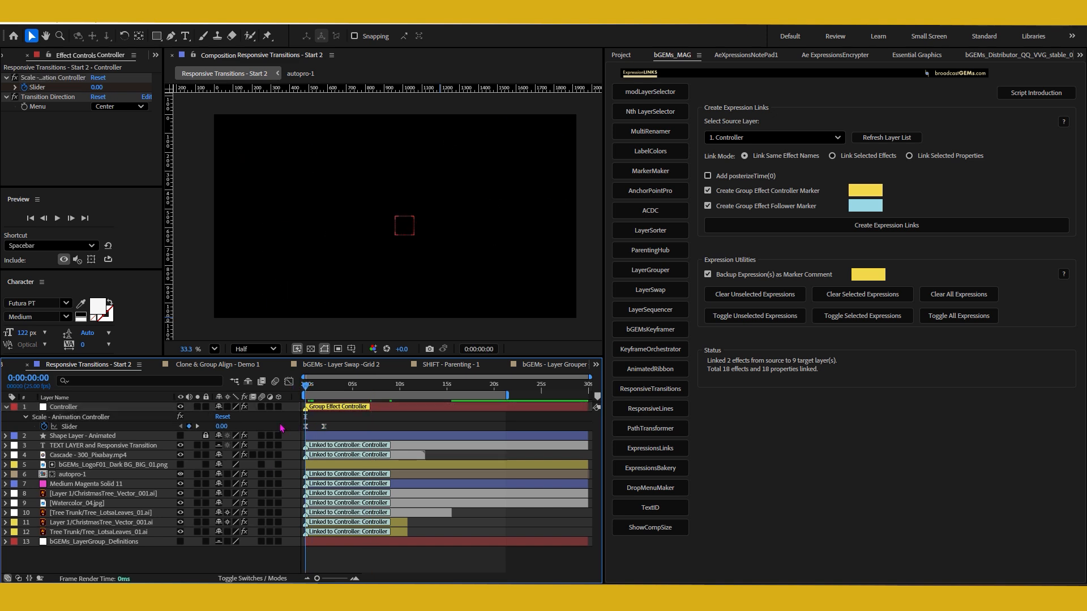
left_click_drag(306, 387, 315, 393)
Step: Set the Controller's Transition Direction to Top Left and scrub the opening seconds to preview the linked layers
left_click(124, 407)
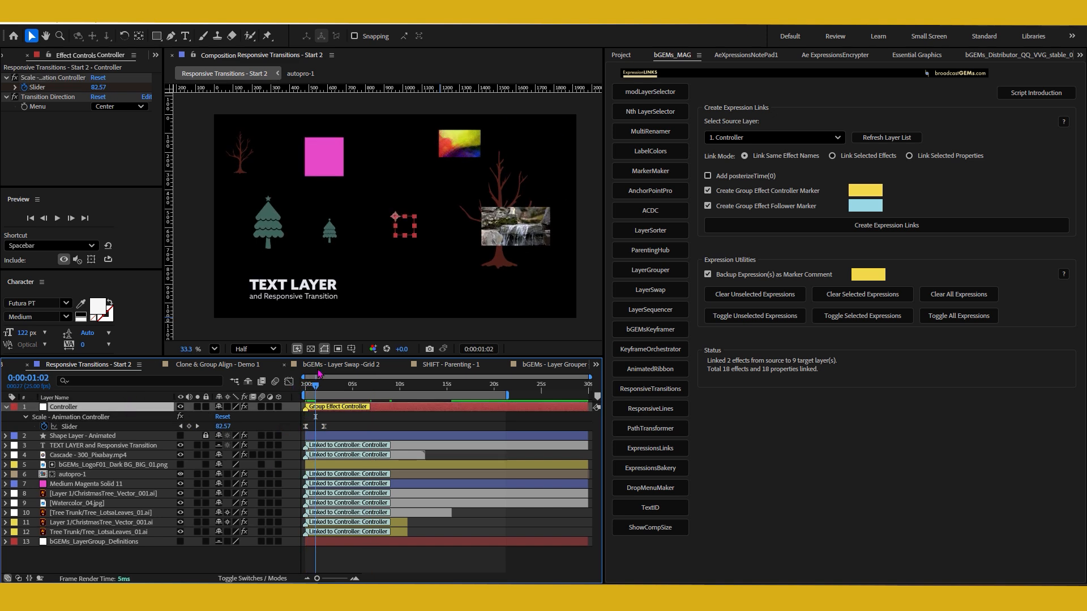
mouse_move(316, 386)
left_mouse_down()
mouse_move(306, 388)
mouse_move(317, 391)
left_mouse_up()
left_click(119, 107)
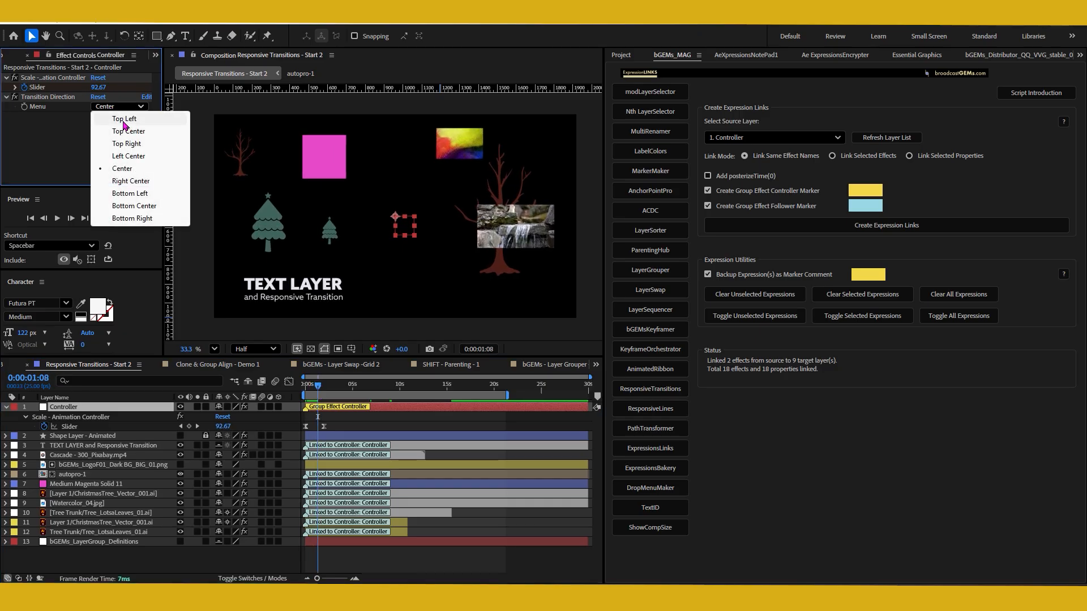
left_click(121, 120)
left_click_drag(318, 385, 312, 387)
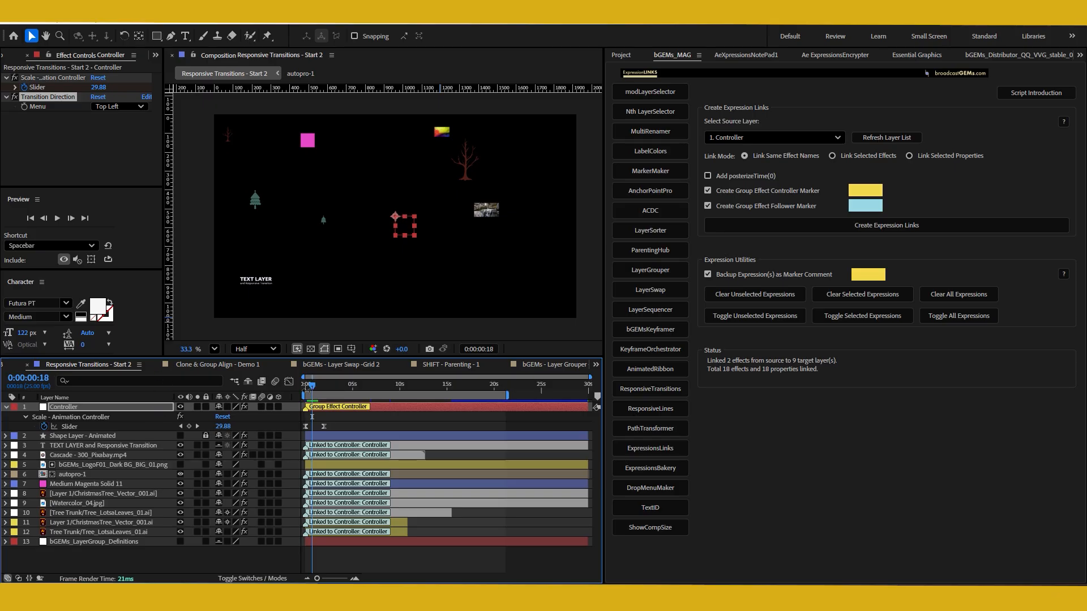
Step: Move the Cascade - 300_Pixabay.mp4 layer to the composition's lower centre and scrub the timeline from 3 seconds to 0:00:05:09
left_click_drag(309, 389, 334, 391)
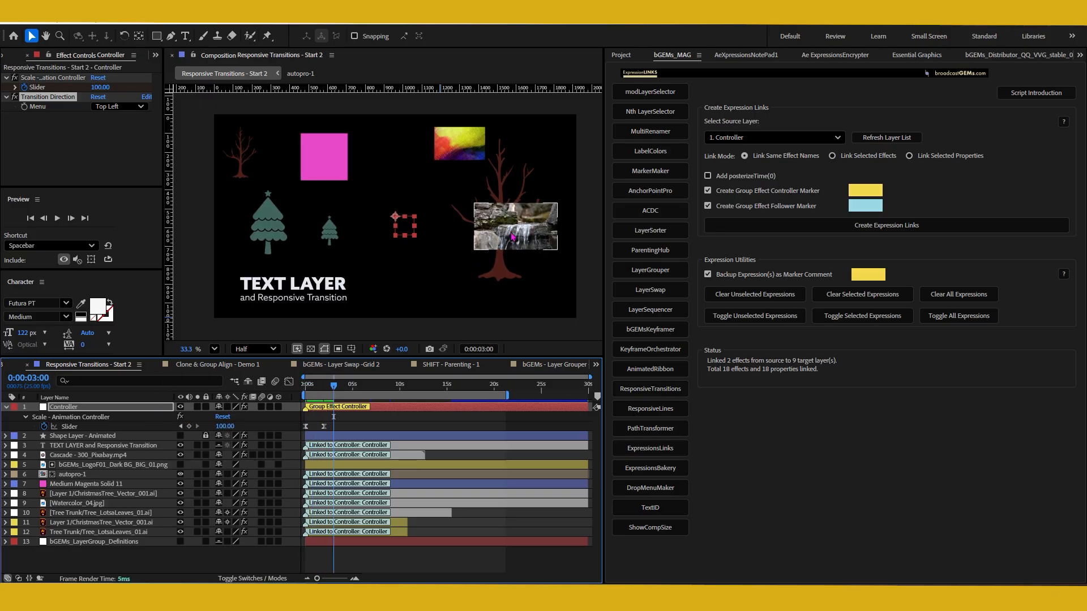
left_click(443, 280)
left_click_drag(443, 279, 403, 291)
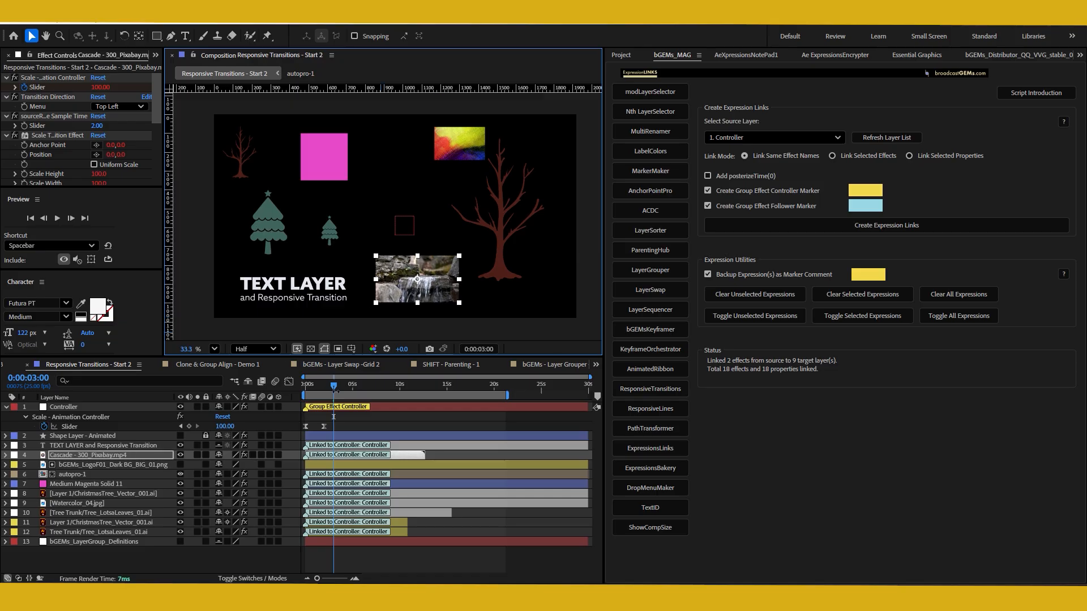
left_click_drag(334, 391, 356, 413)
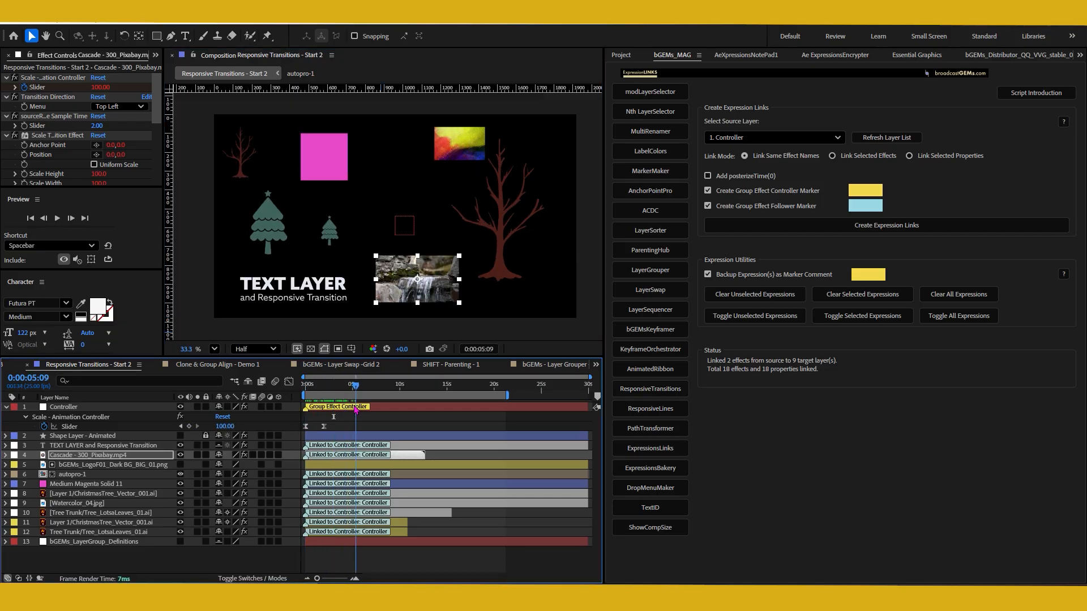
left_click(99, 407)
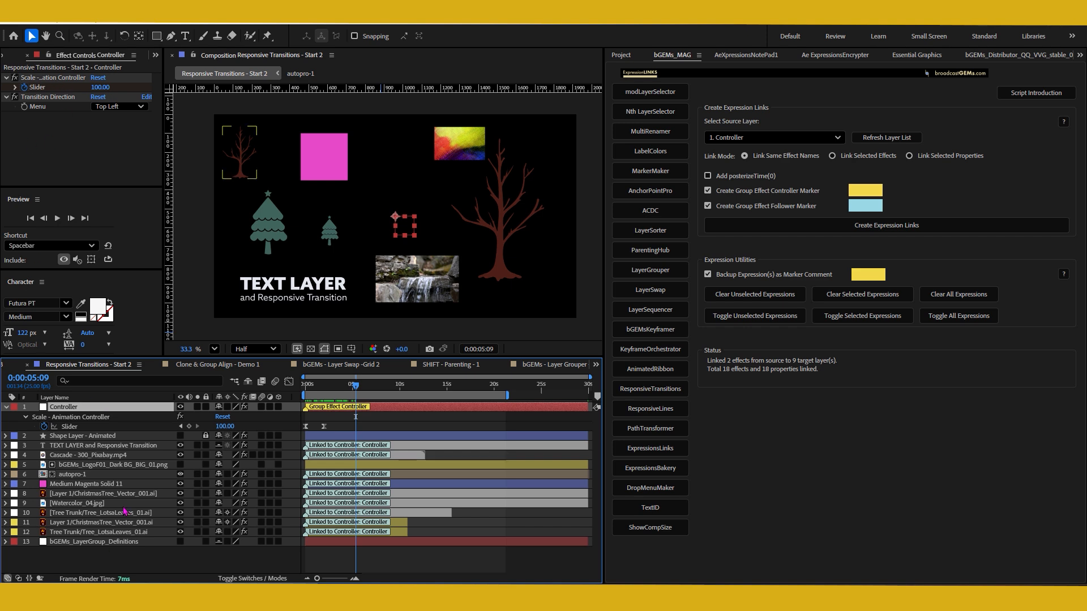
left_click(126, 447)
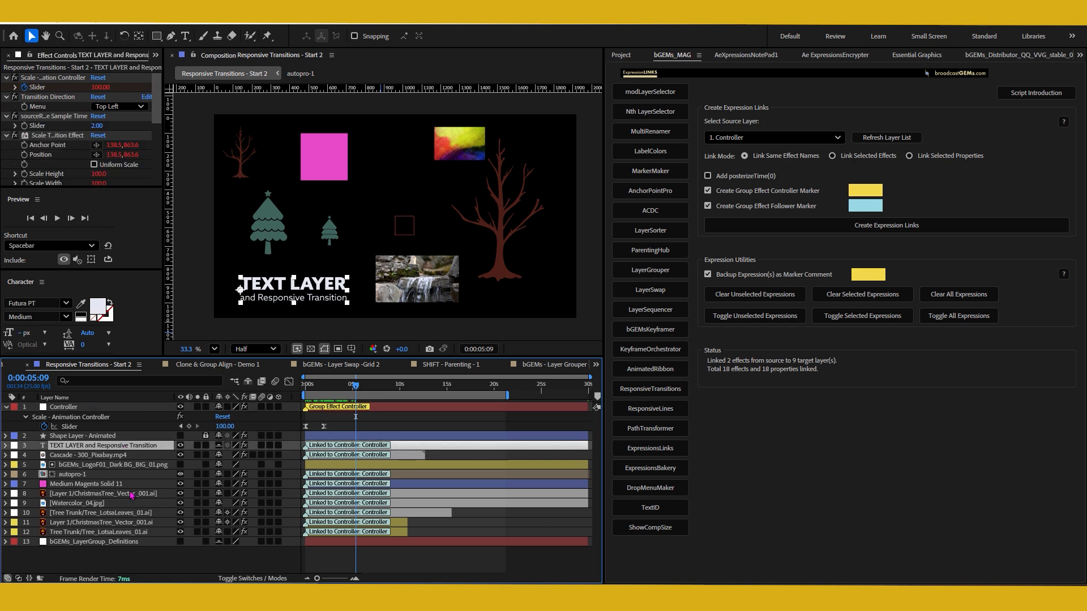
left_click(131, 542, "shift")
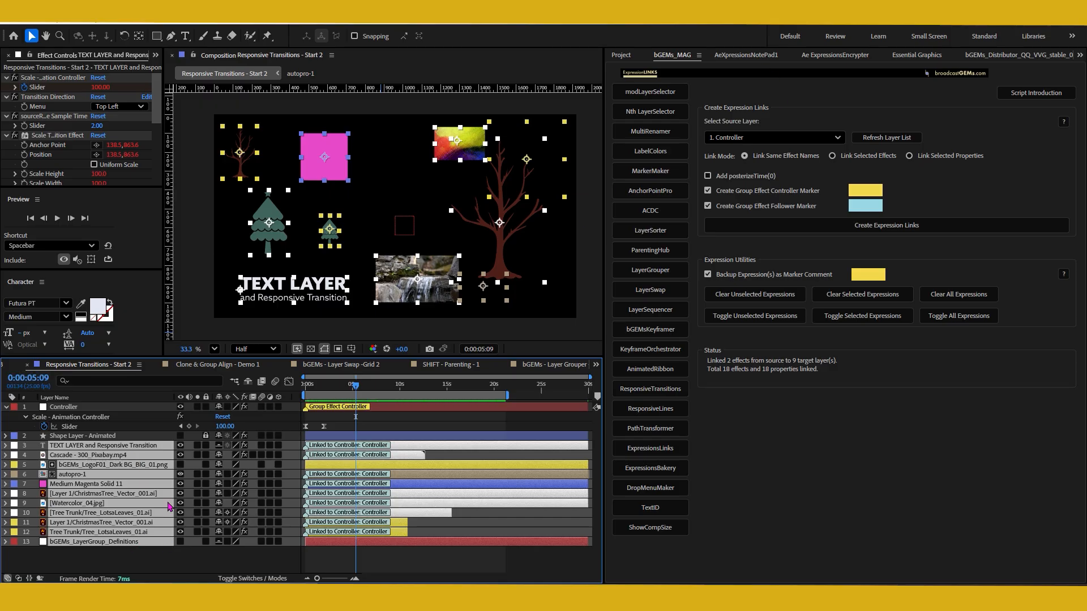
left_click(161, 567)
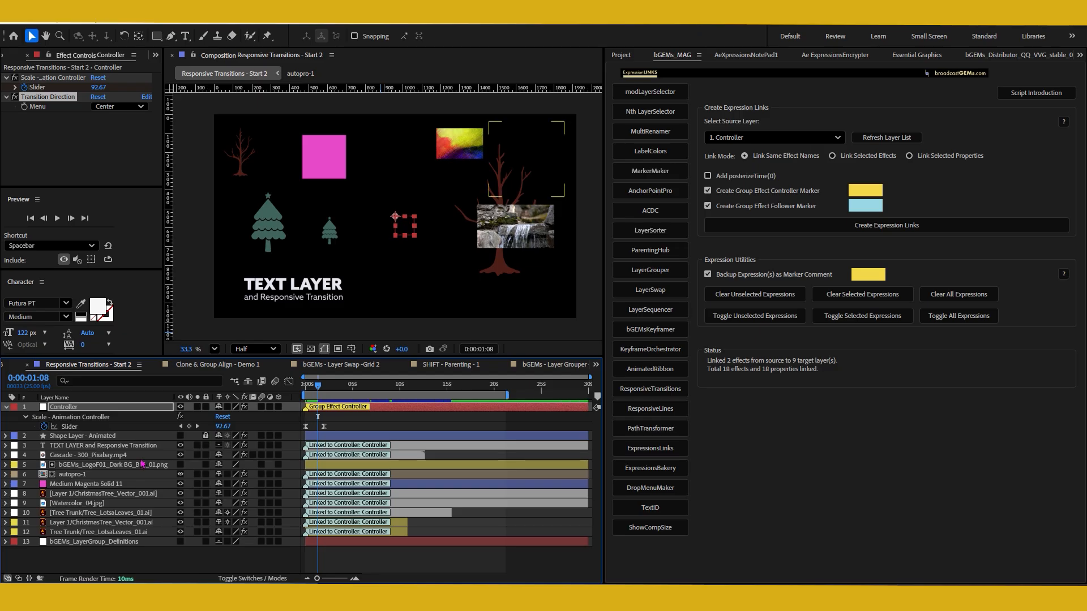
Step: Undo the expression links created between the target layers and the Controller, and deselect all layers
left_click(120, 447)
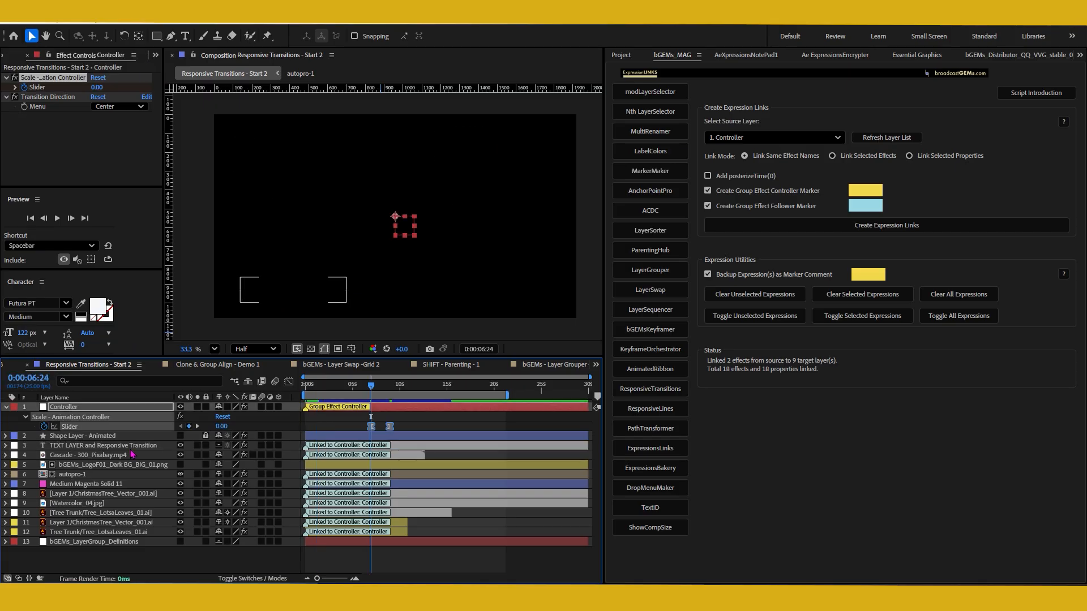
left_click(133, 455)
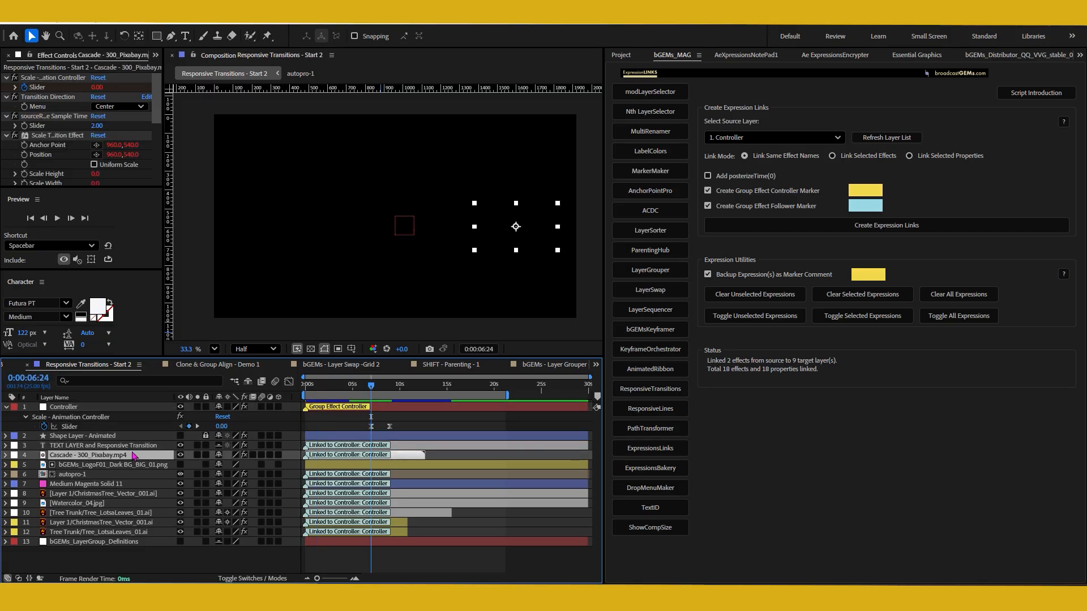
key("ctrl+z")
left_click(130, 553)
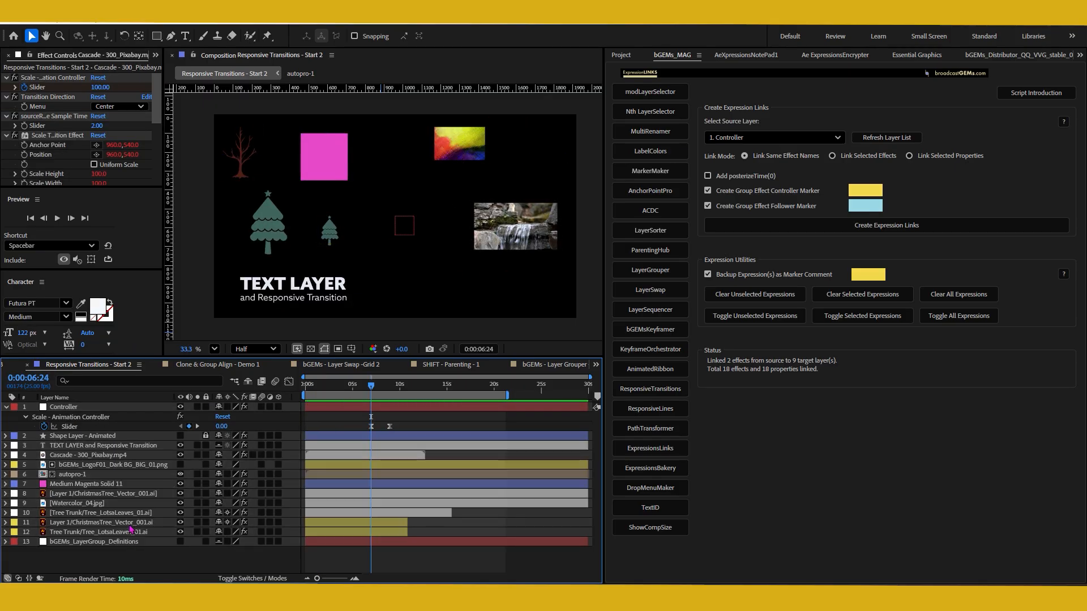
Step: Switch the link mode to Link Selected Effects and expand the Controller's effects in the timeline
left_click(131, 513)
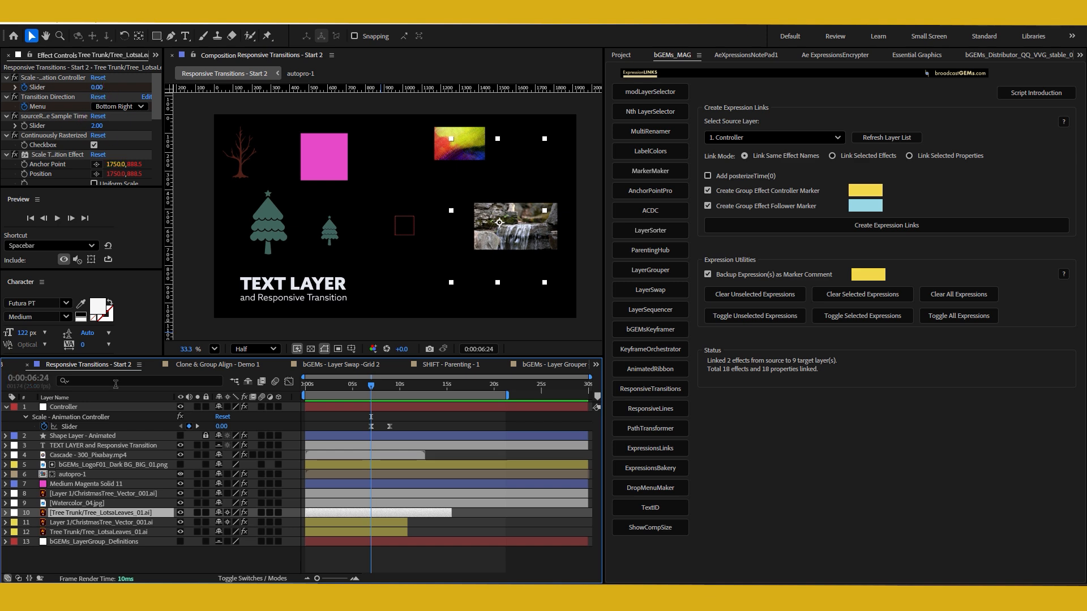
left_click(854, 160)
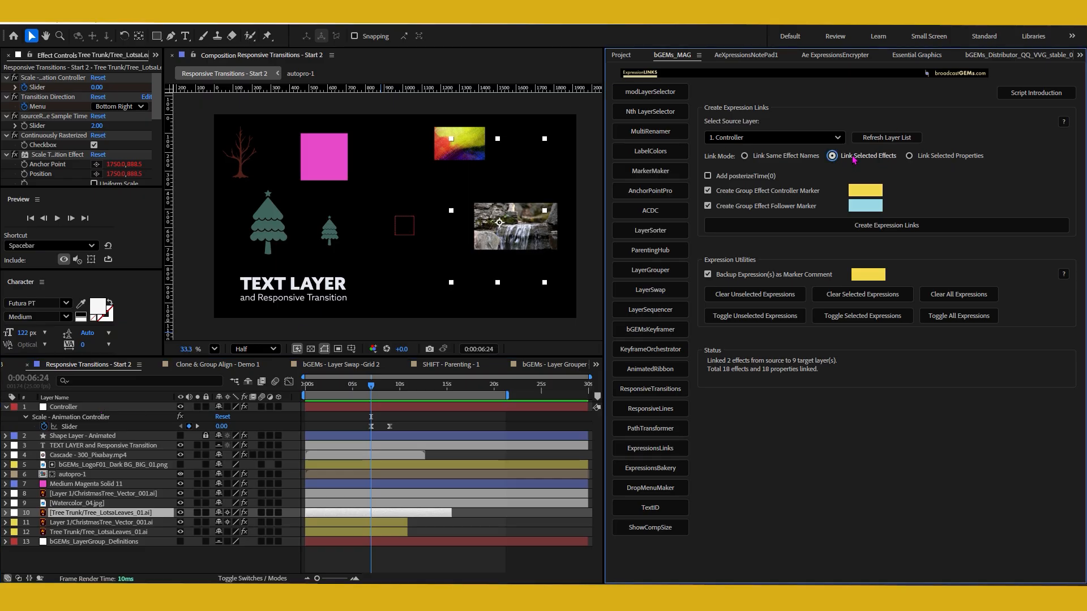
left_click(123, 407)
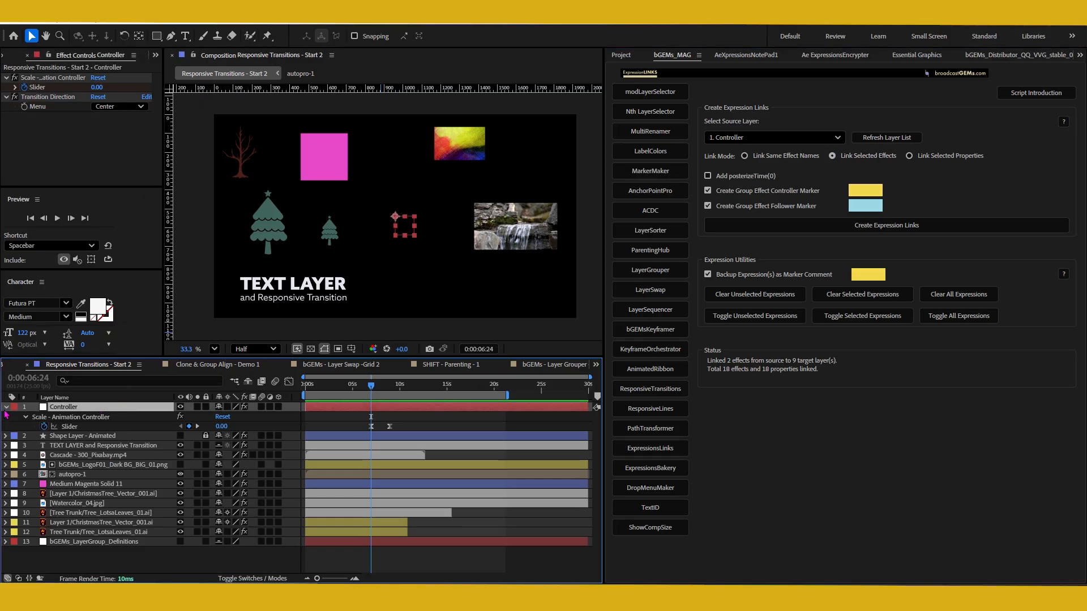
left_click(6, 407)
left_click(6, 407)
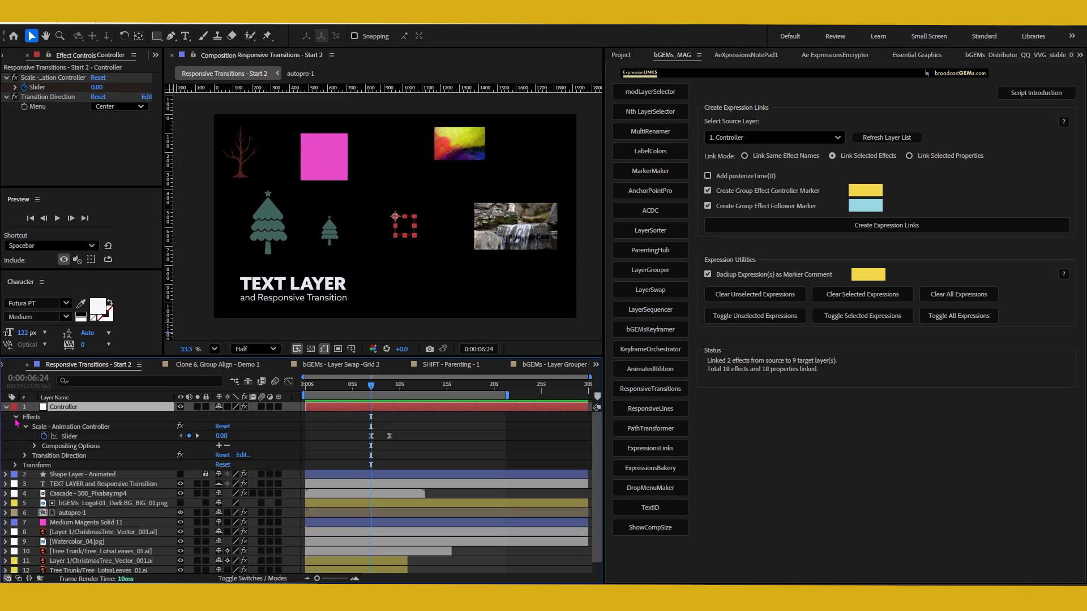
left_click(16, 418)
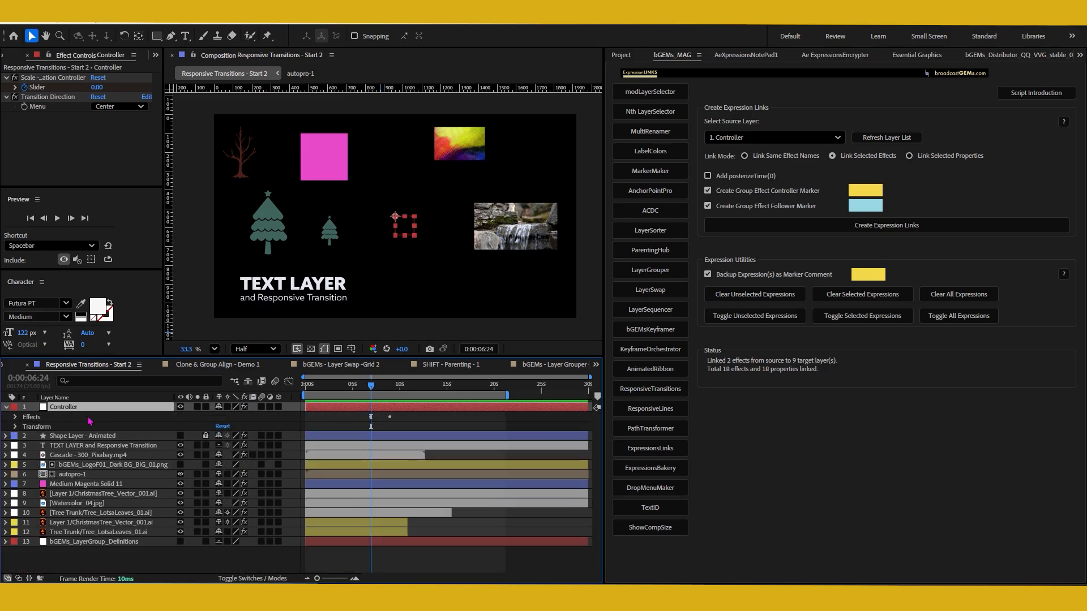
left_click(15, 417)
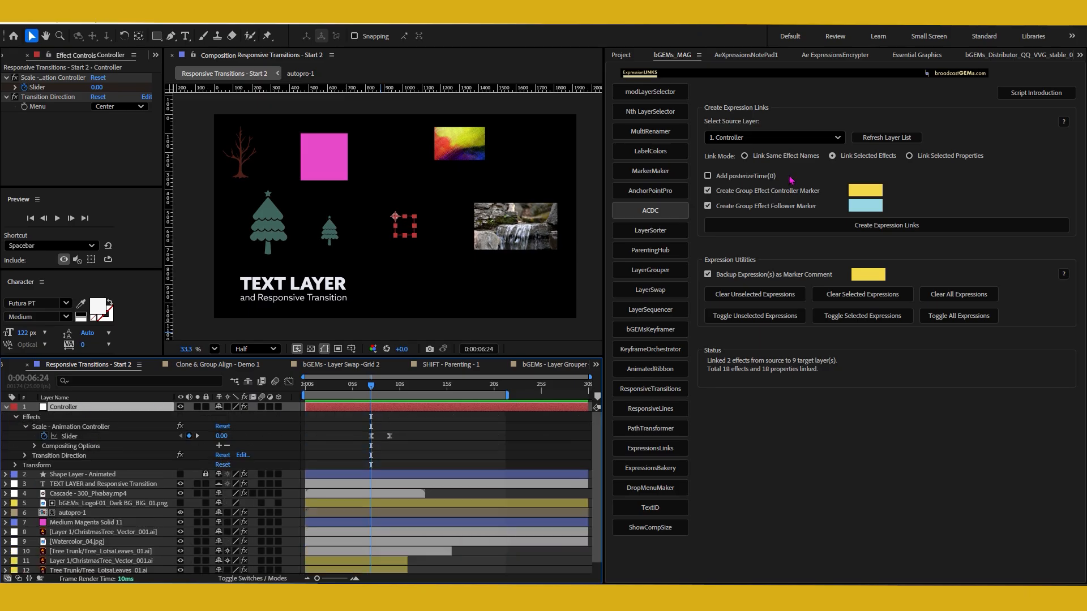
mouse_move(757, 160)
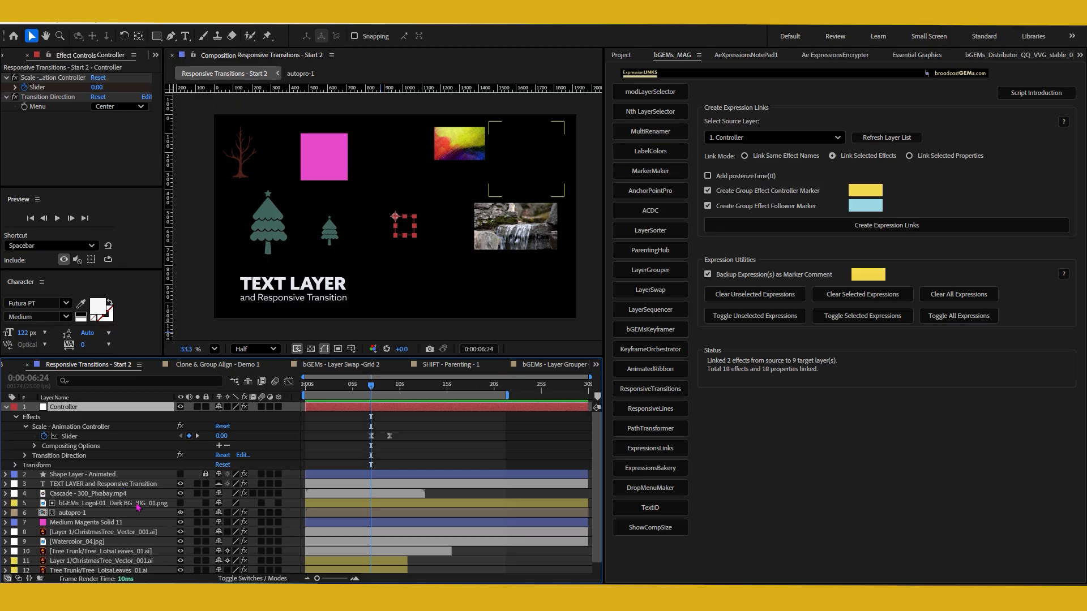
Step: Move the Controller's animation slider keyframes to the composition start and expand its Transition Direction effect
left_click_drag(362, 425, 306, 441)
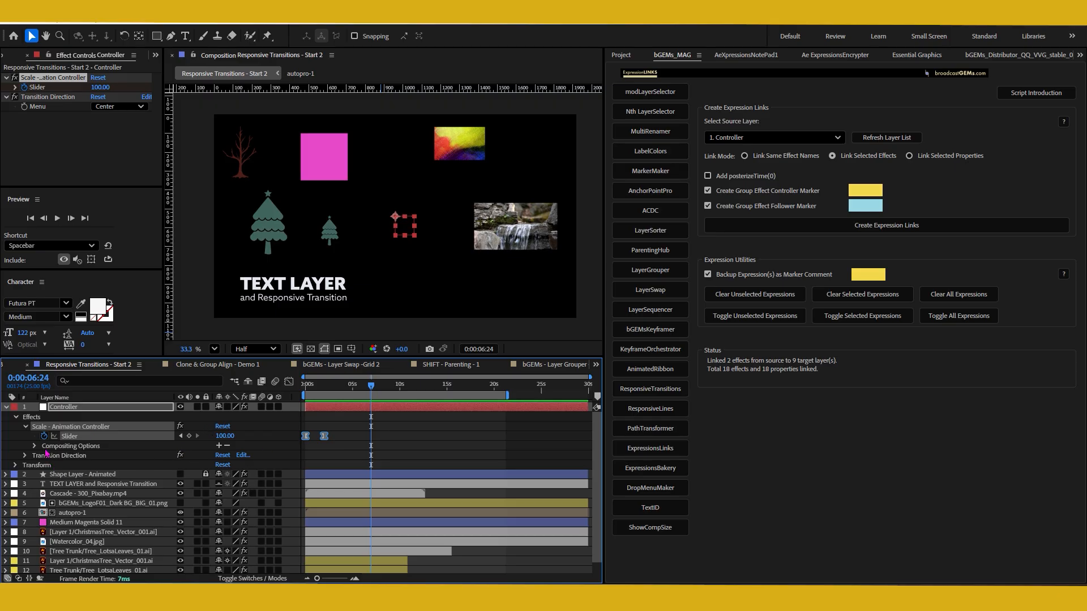
left_click(25, 456)
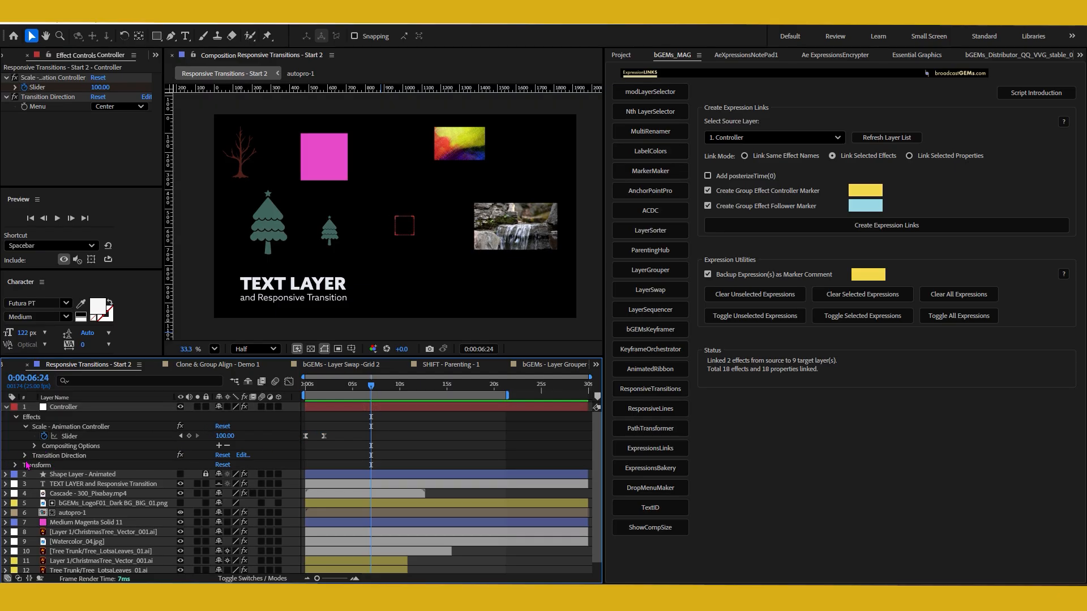
left_click(25, 456)
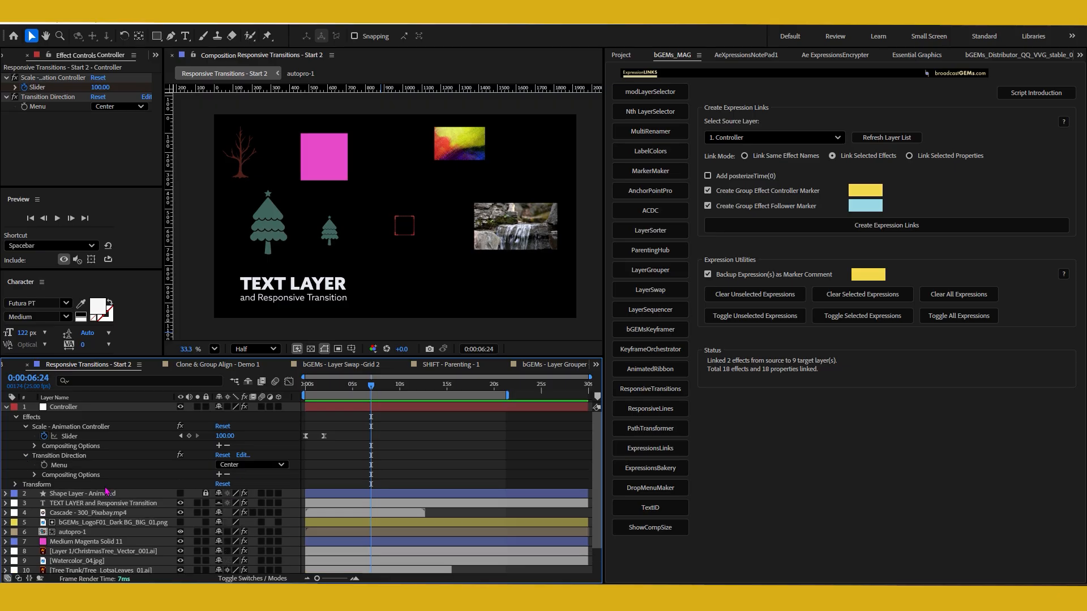
left_click(83, 430)
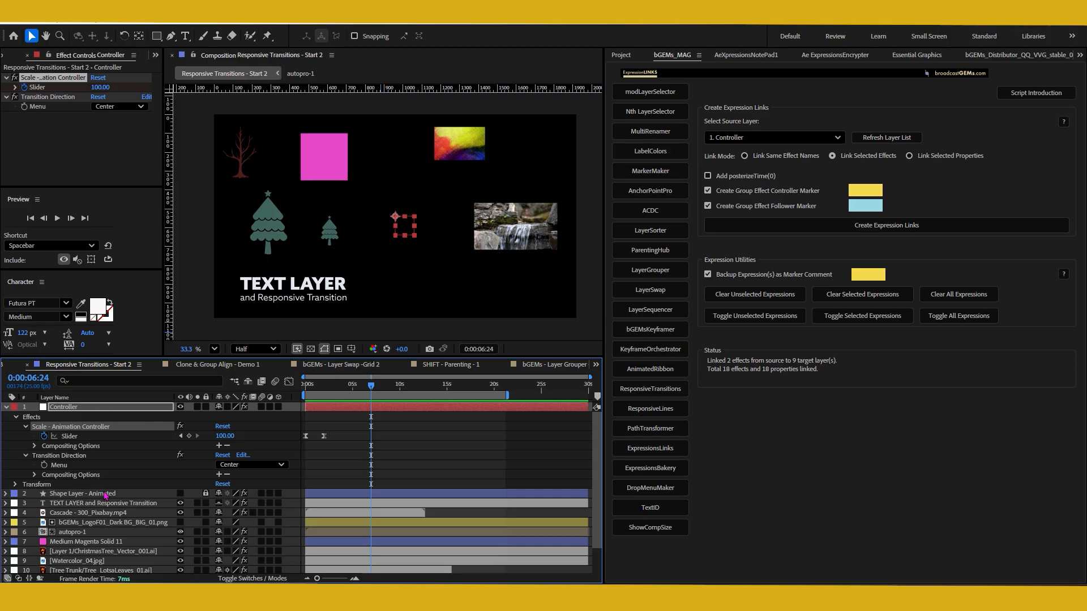
left_click(68, 408)
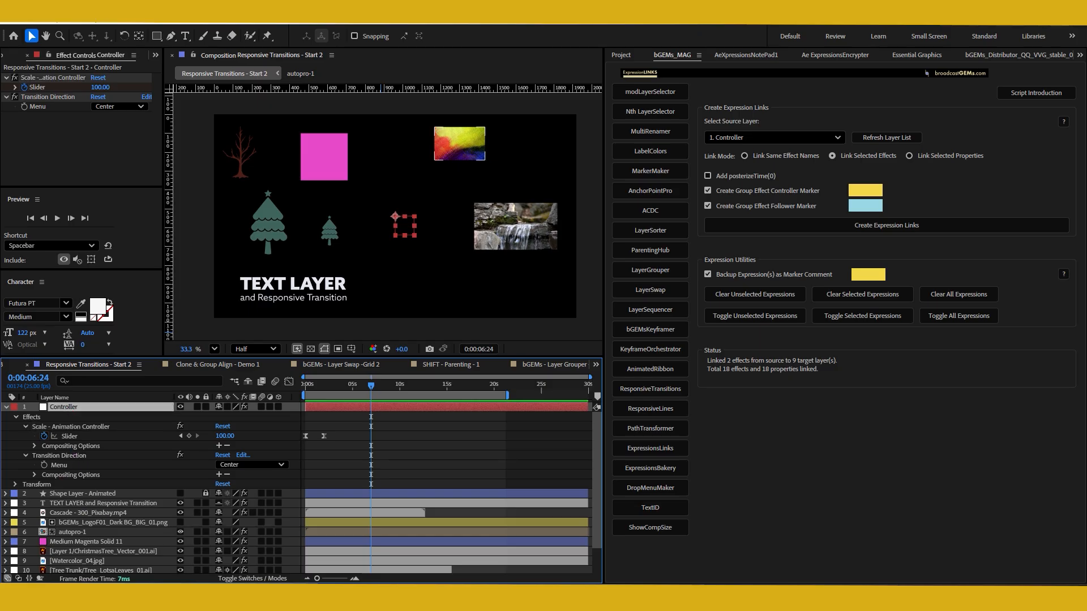
left_click(83, 457)
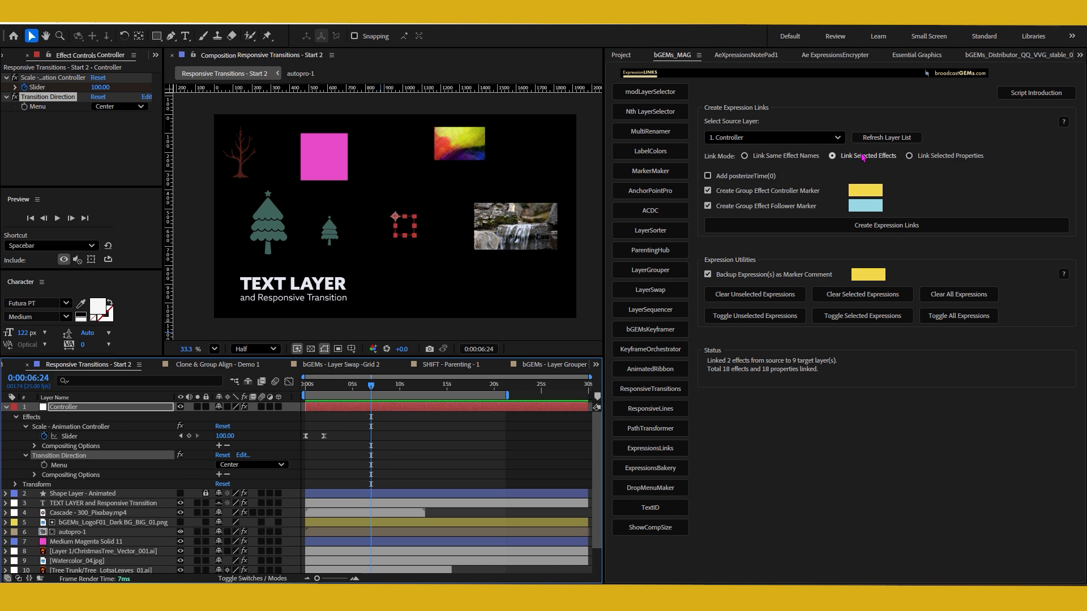
left_click(84, 428)
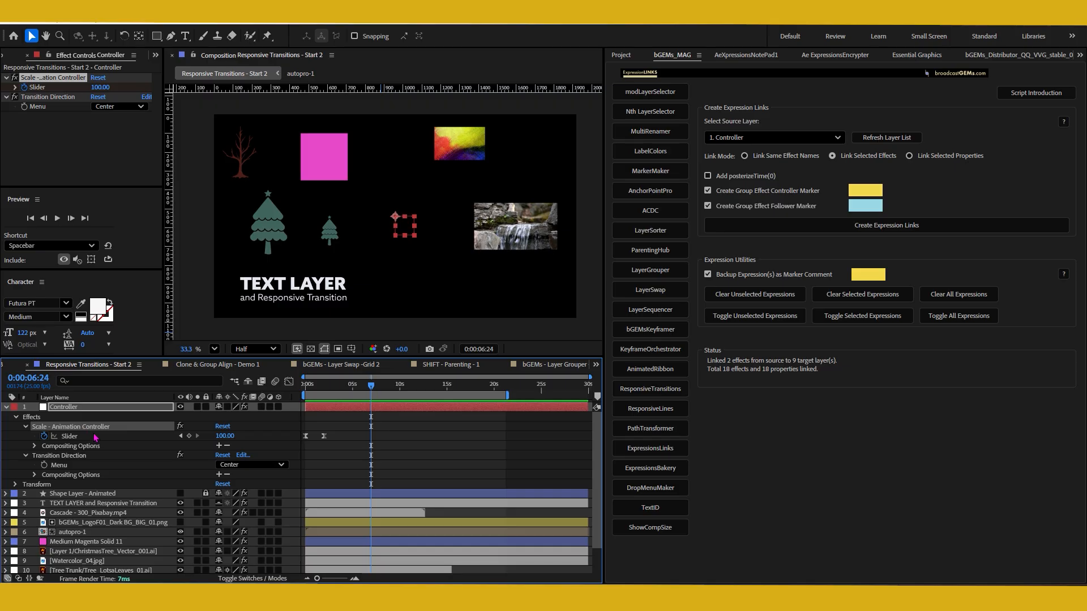
left_click(77, 457)
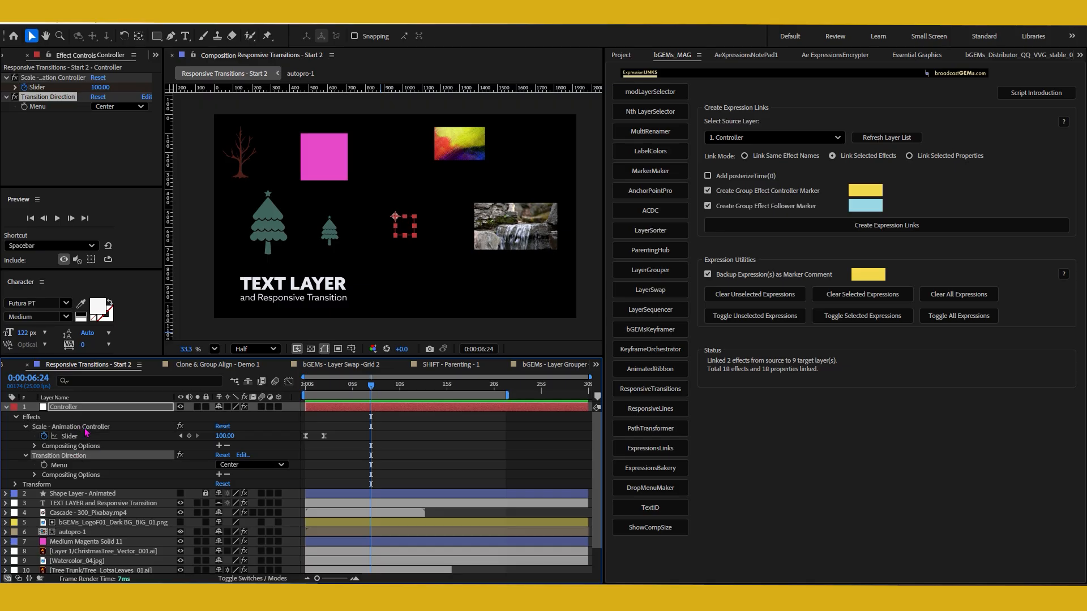
left_click(87, 429)
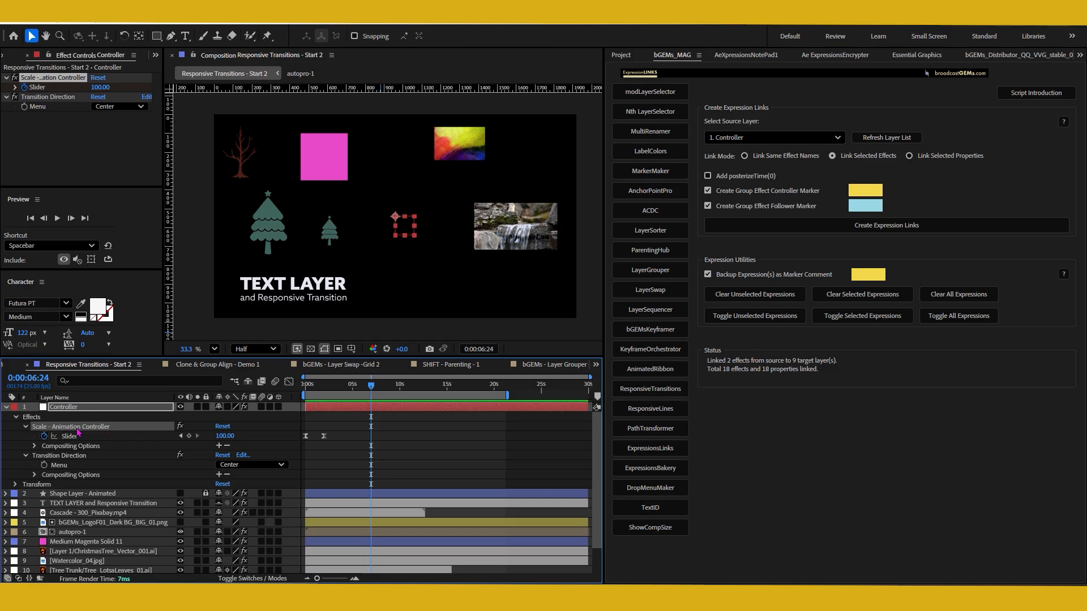
Step: Link layers 3 through 12 to only the Controller's Scale - Animation Controller slider, using the Link Selected Effects mode
left_click(113, 504)
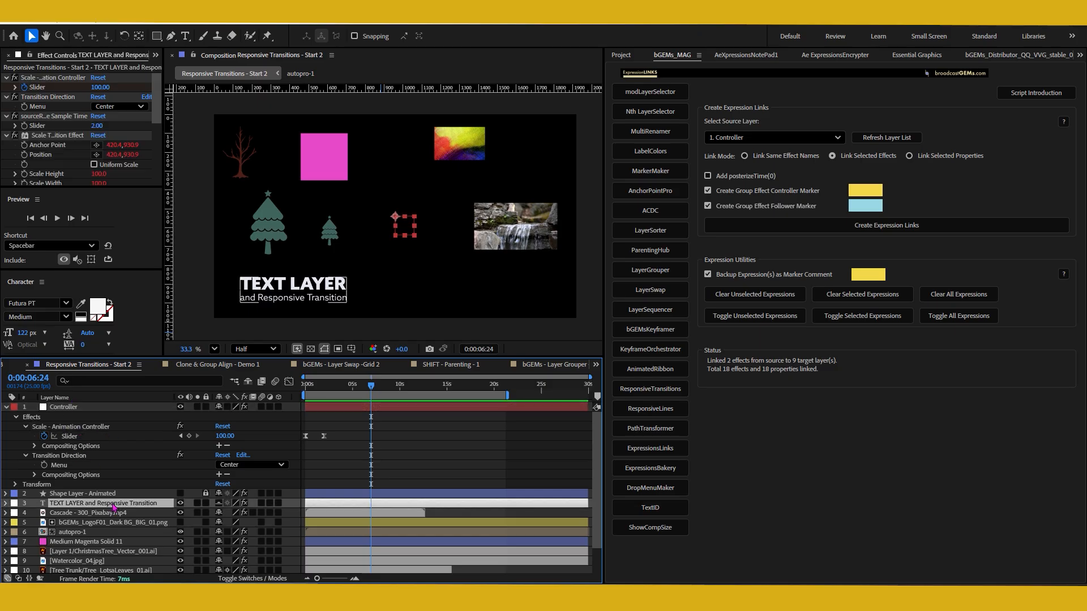
scroll(119, 529, "down", 2)
left_click(103, 561, "shift")
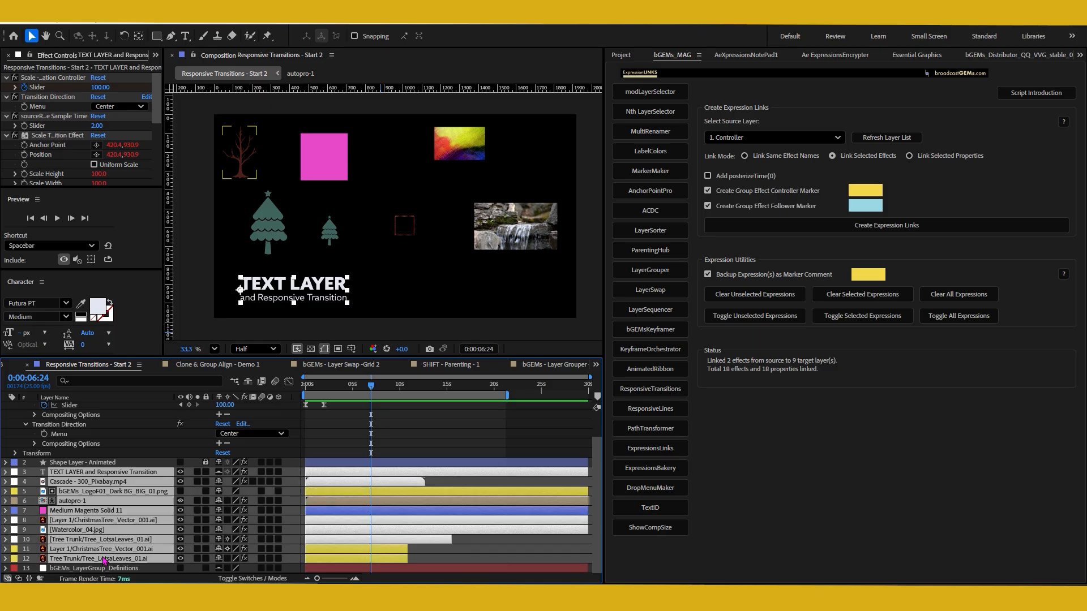
scroll(111, 533, "up", 2)
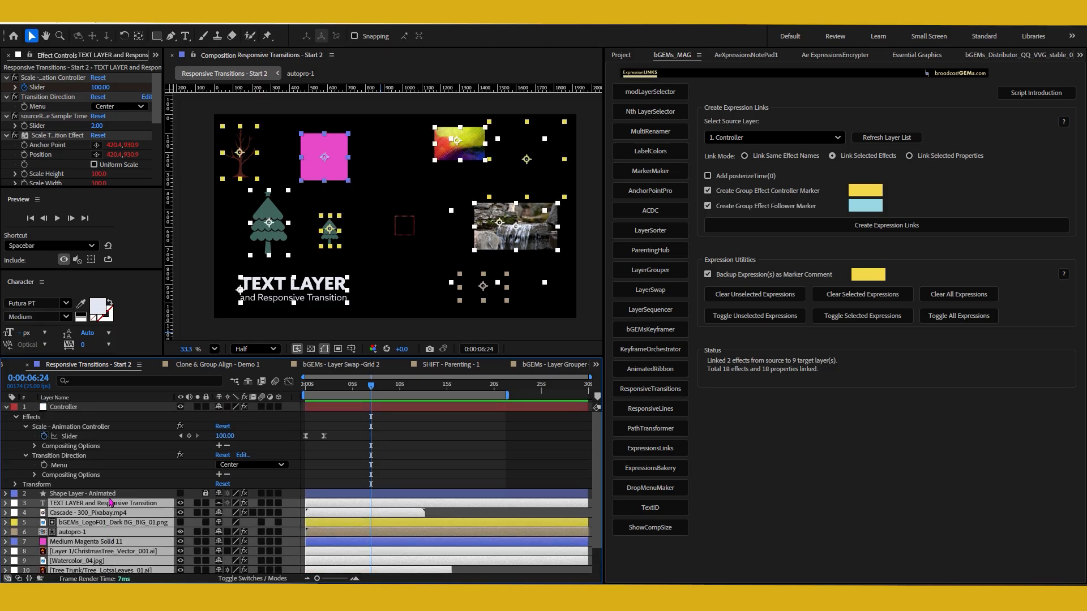
left_click(69, 436, "shift")
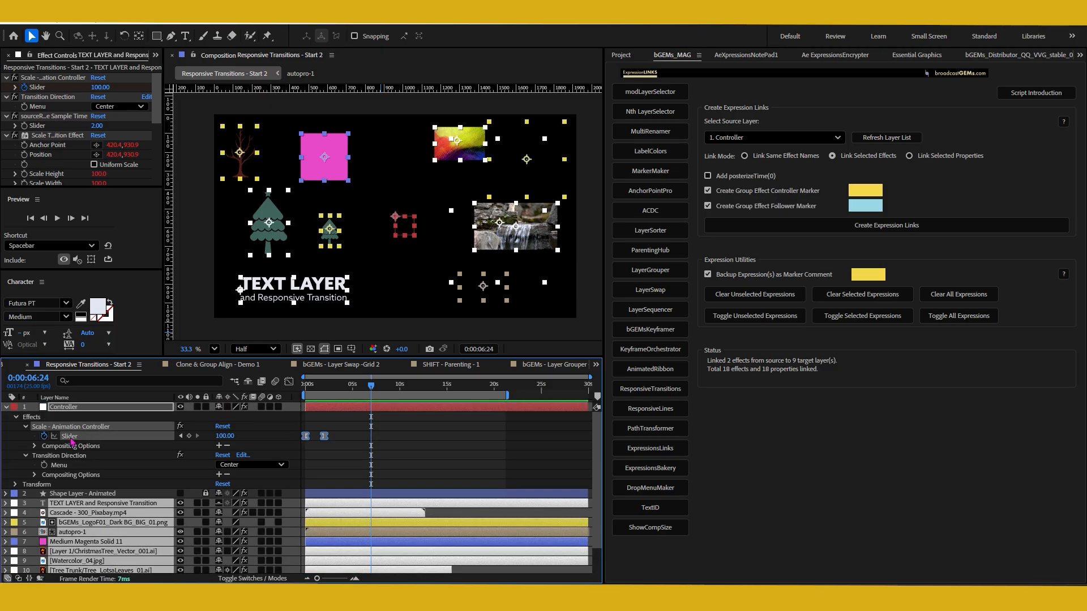
left_click(837, 231)
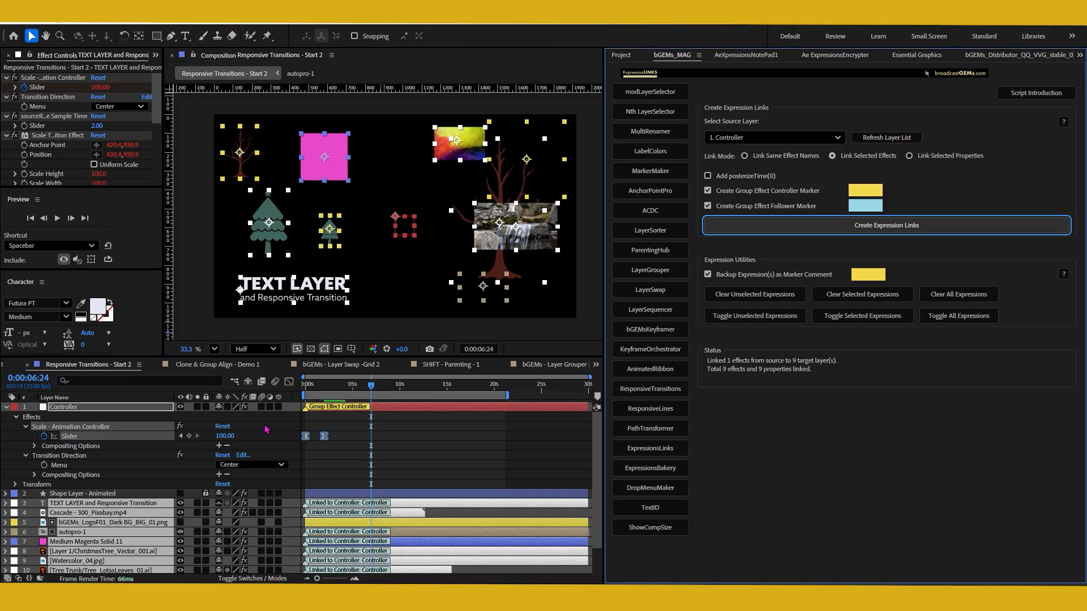
left_click(267, 429)
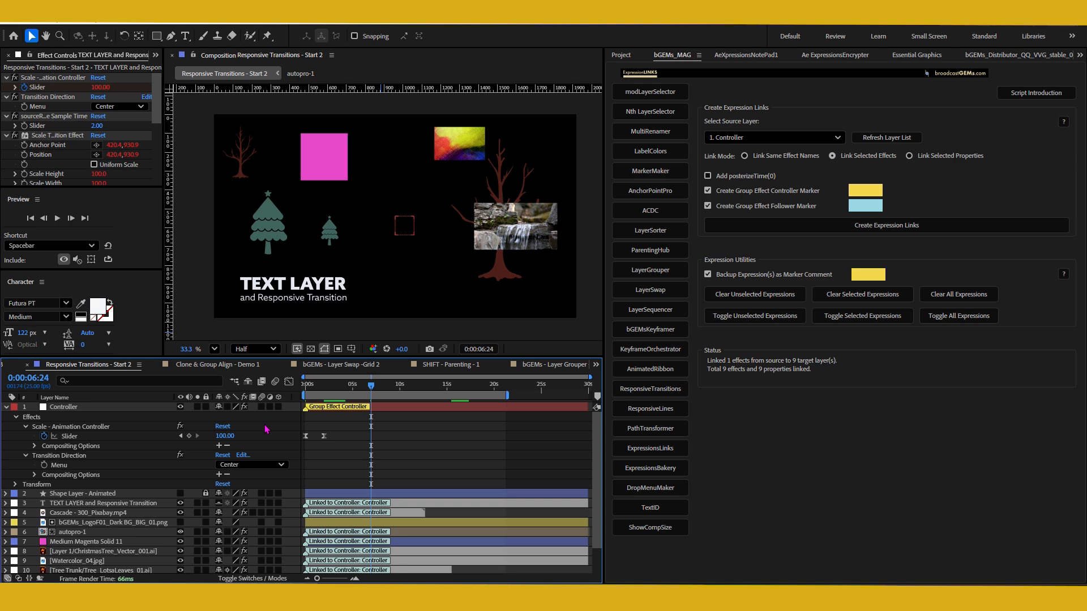
Step: Reveal the effects of the TEXT LAYER and Responsive Transition layer and expand Scale - Animation Controller to inspect its slider
left_click(87, 503)
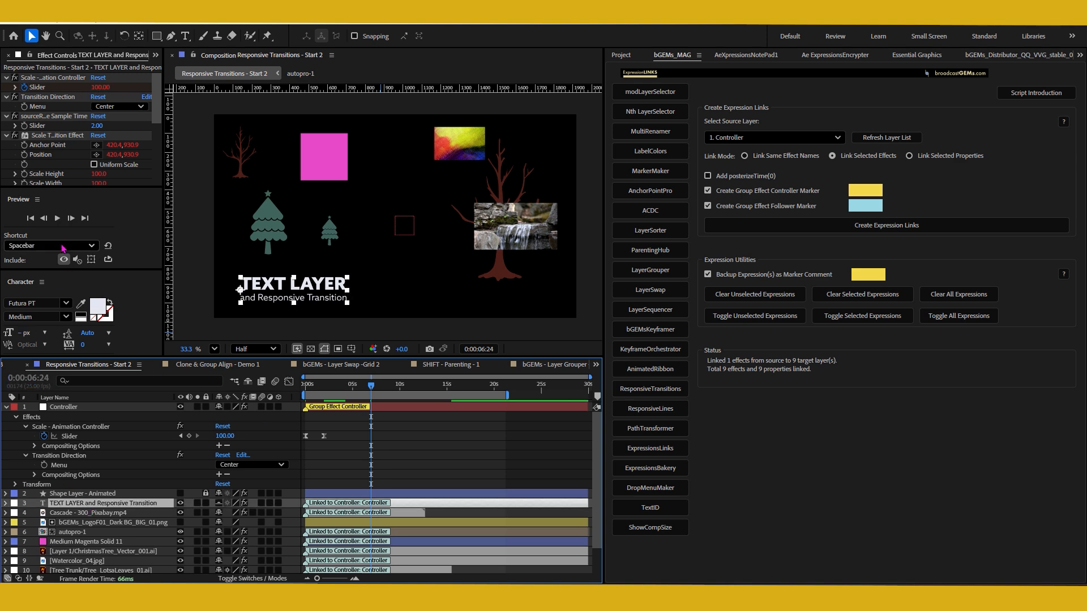
key("e")
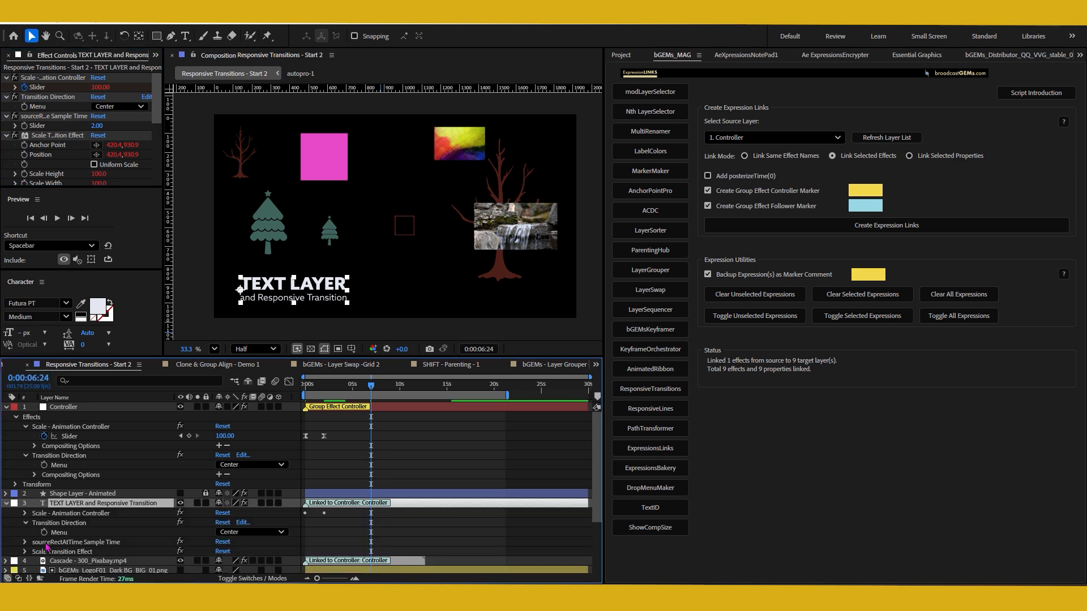
left_click(26, 513)
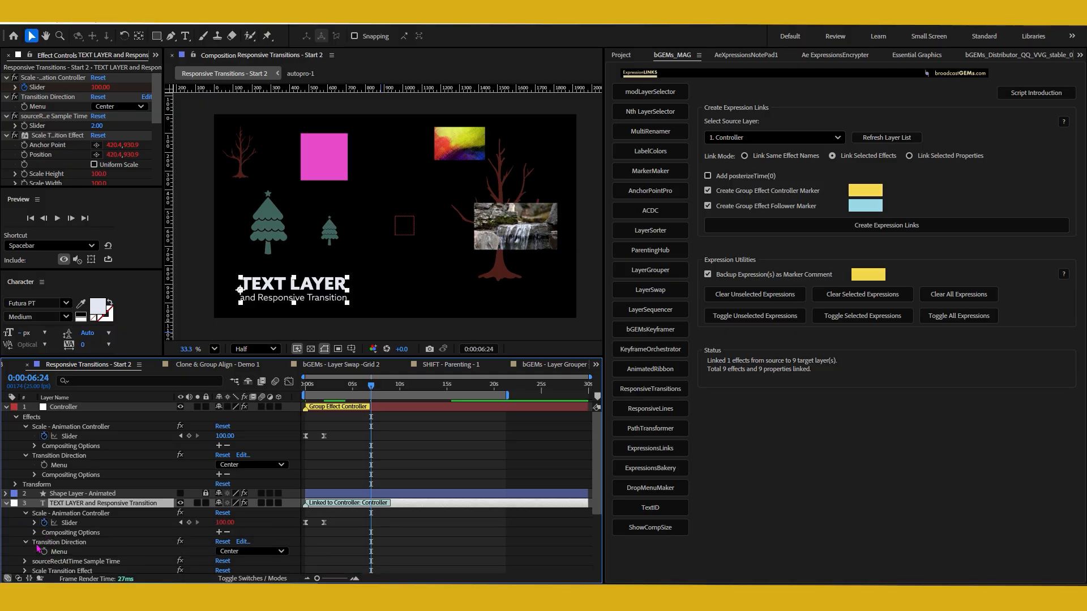
Step: Scrub and preview the linked scale transition near the composition start, checking the Controller's and TEXT LAYER's effects
left_click_drag(319, 388, 310, 390)
key("space")
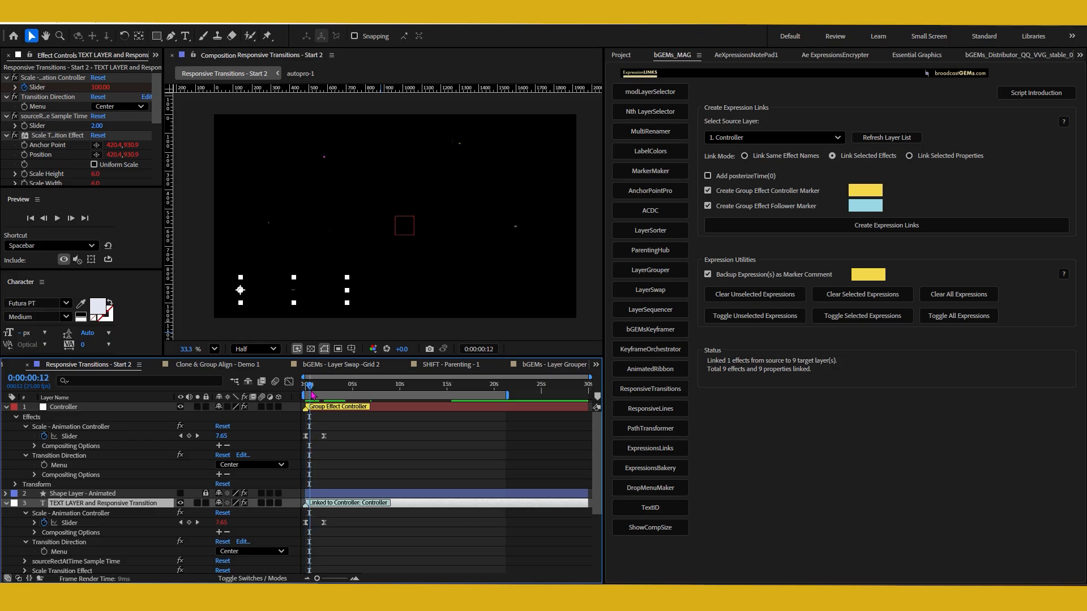
left_click_drag(310, 390, 315, 390)
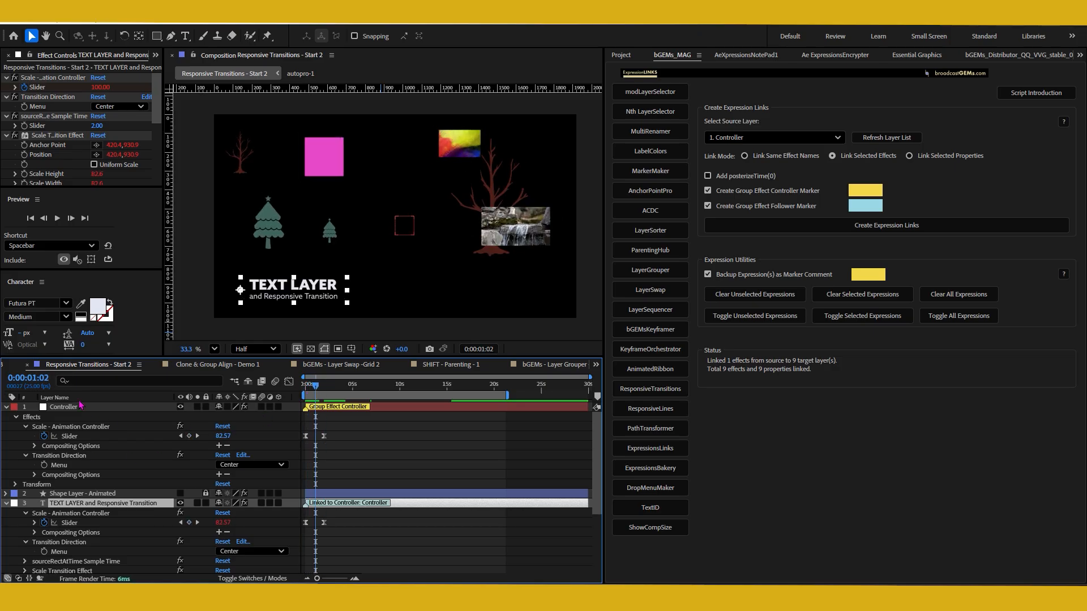
left_click(87, 406)
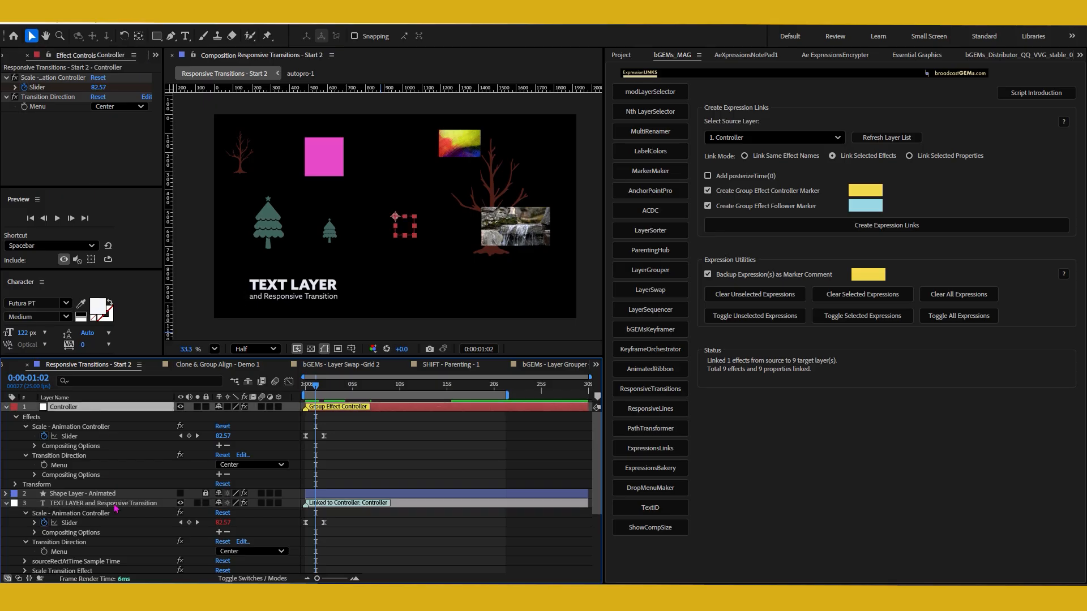
left_click(117, 504)
left_click_drag(312, 391, 313, 390)
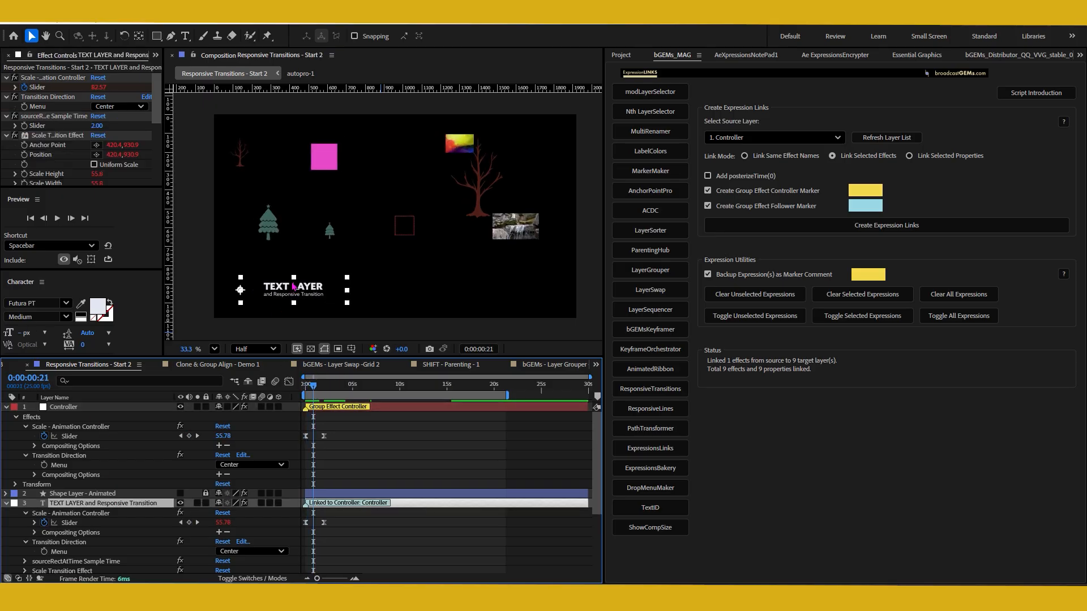
Step: Set Transition Direction to Top Left on the TEXT LAYER and Top Right on Medium Magenta Solid 11, and play back the transition
left_click(121, 108)
left_click(132, 120)
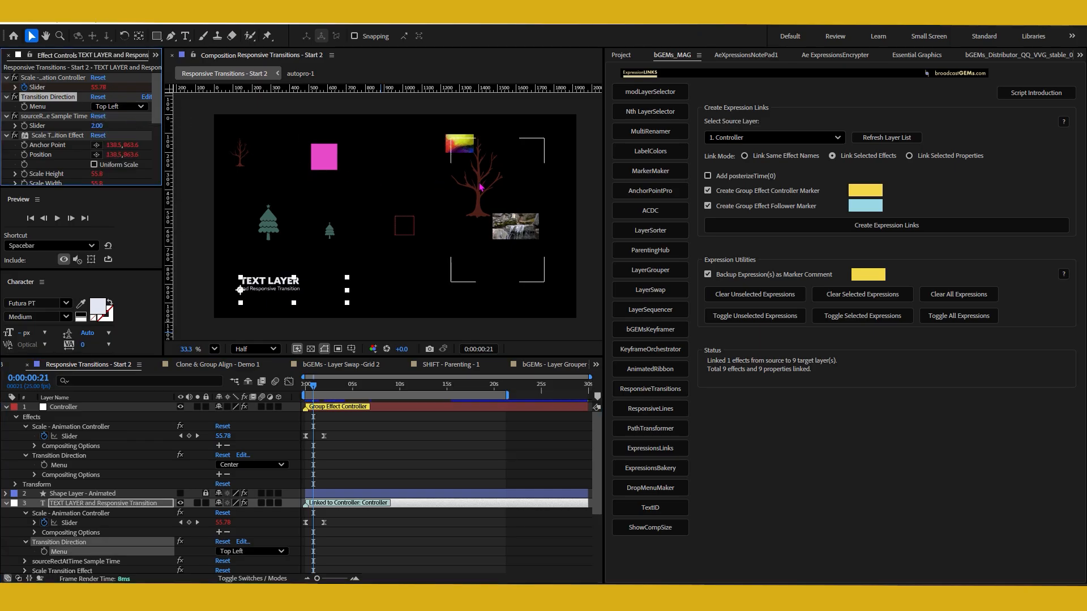
left_click(334, 158)
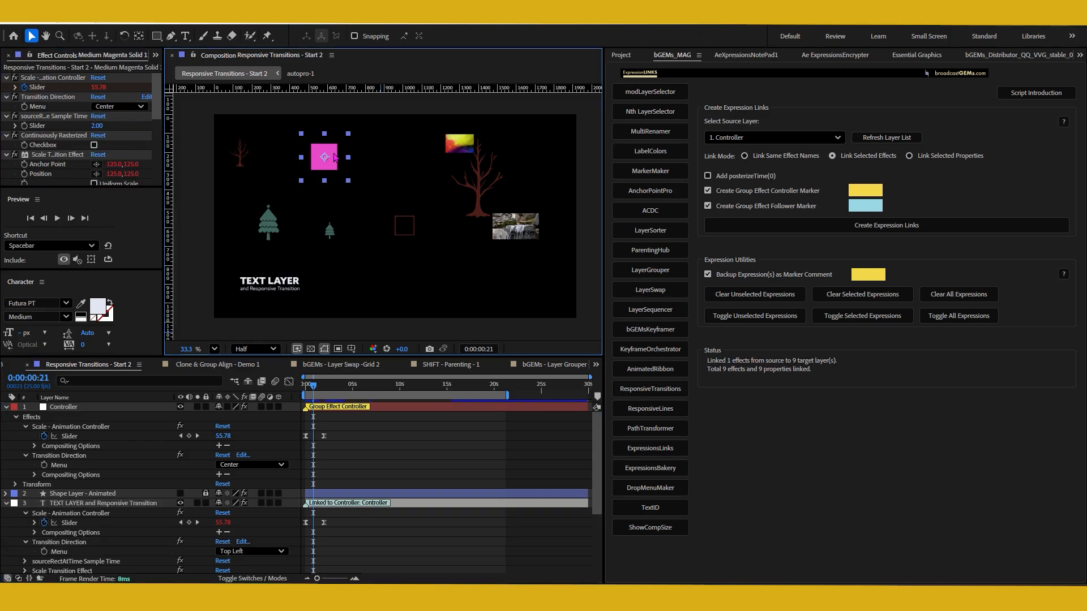
left_click(120, 107)
left_click(134, 143)
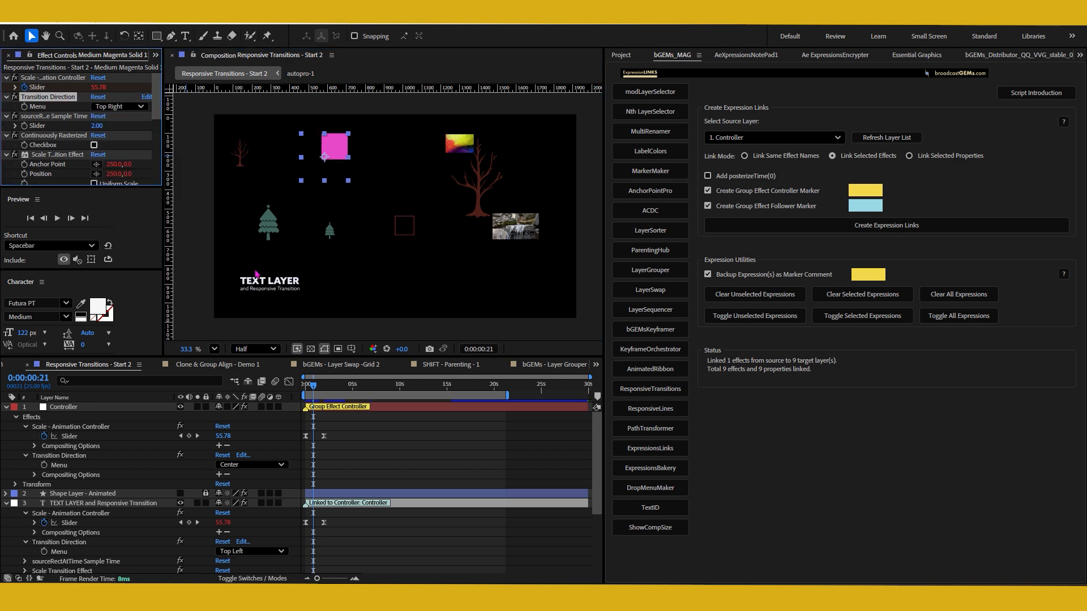
left_click_drag(314, 385, 303, 390)
key("space")
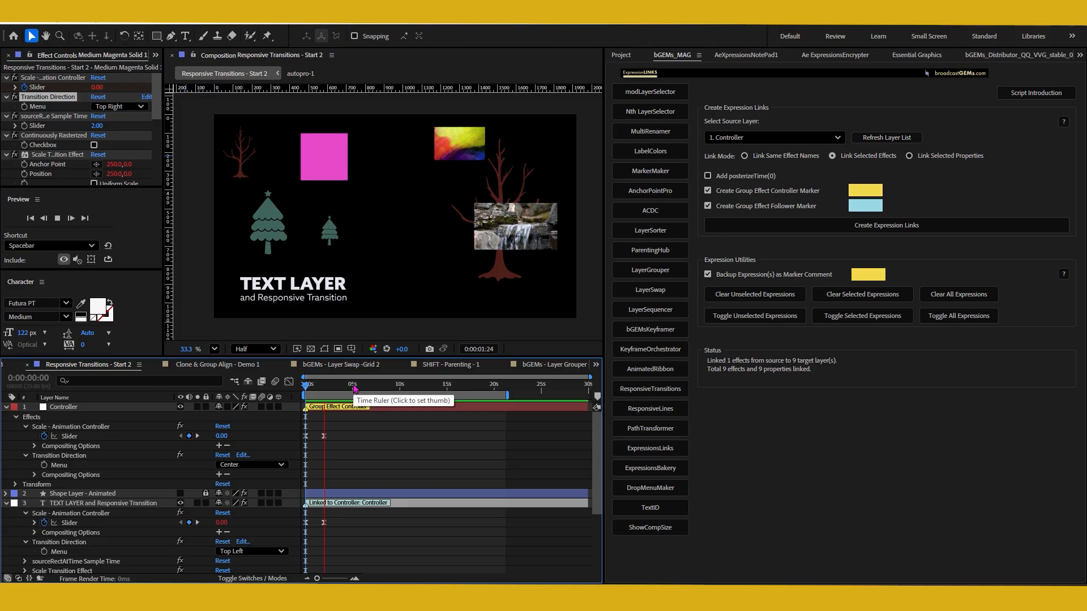
key("space")
Step: Collapse the properties of all layers and hide the shy bGEMs_LayerGroup_Definitions layer
key("ctrl+a")
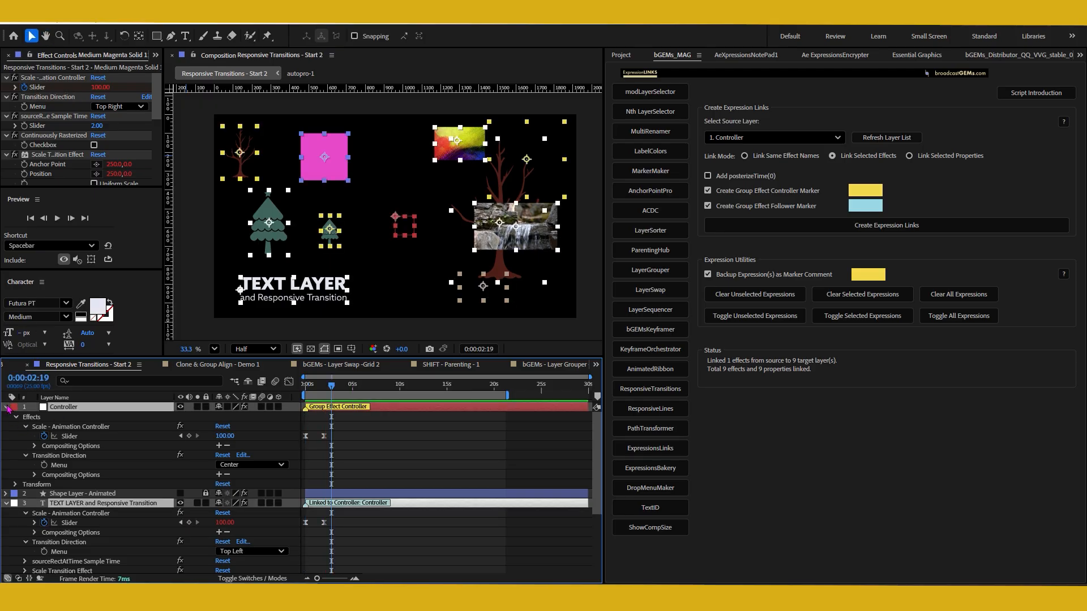
left_click(7, 408)
left_click(155, 556)
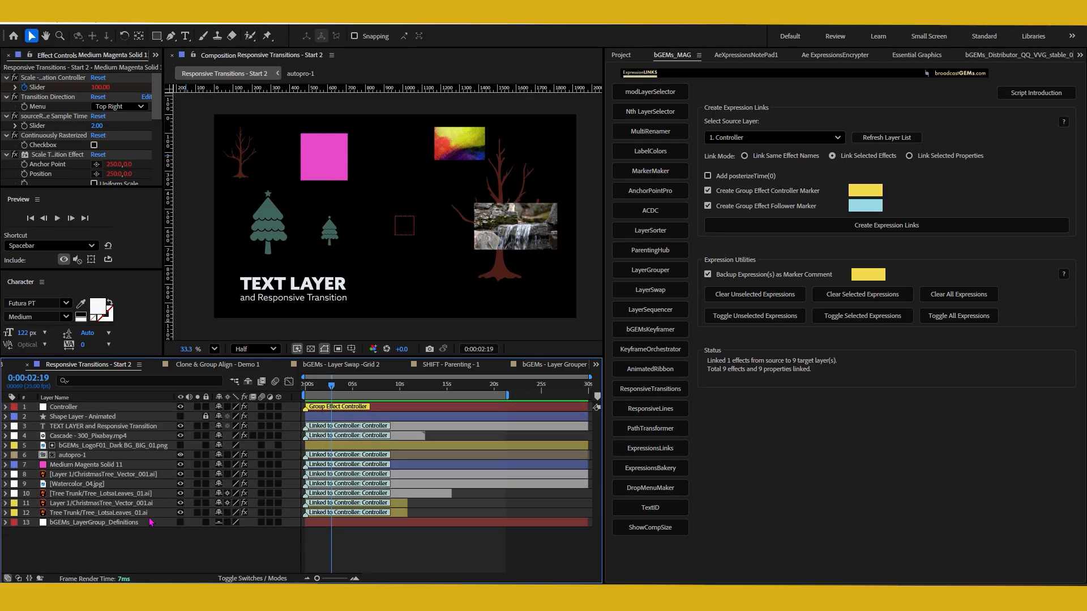
left_click(136, 523)
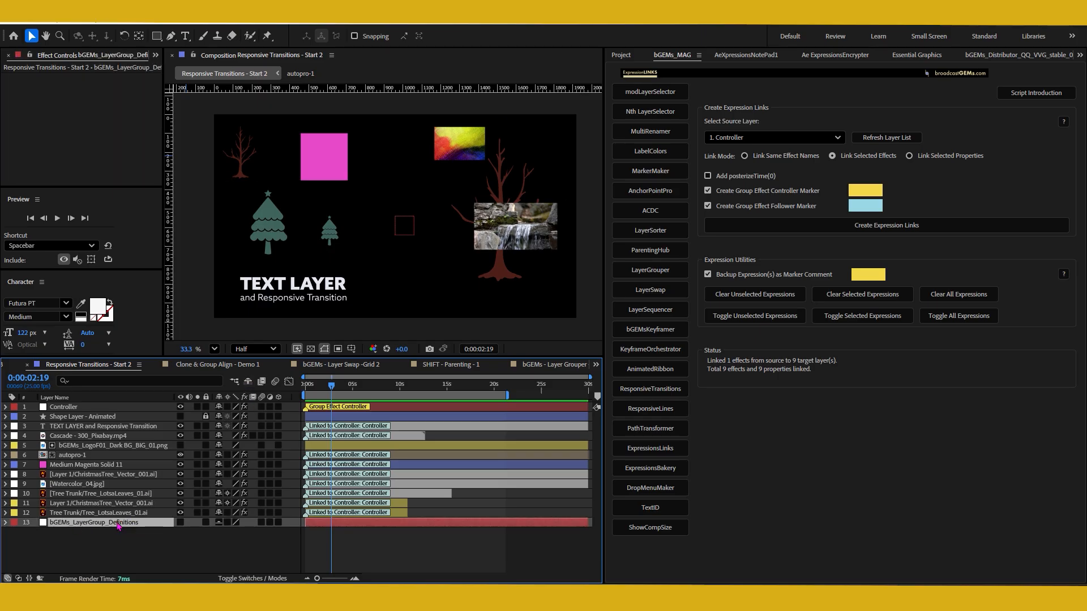
left_click(247, 382)
Step: Remove all effects from layers 3 through 12 and from Shape Layer - Animated, unlocking the latter first
left_click_drag(139, 535, 114, 429)
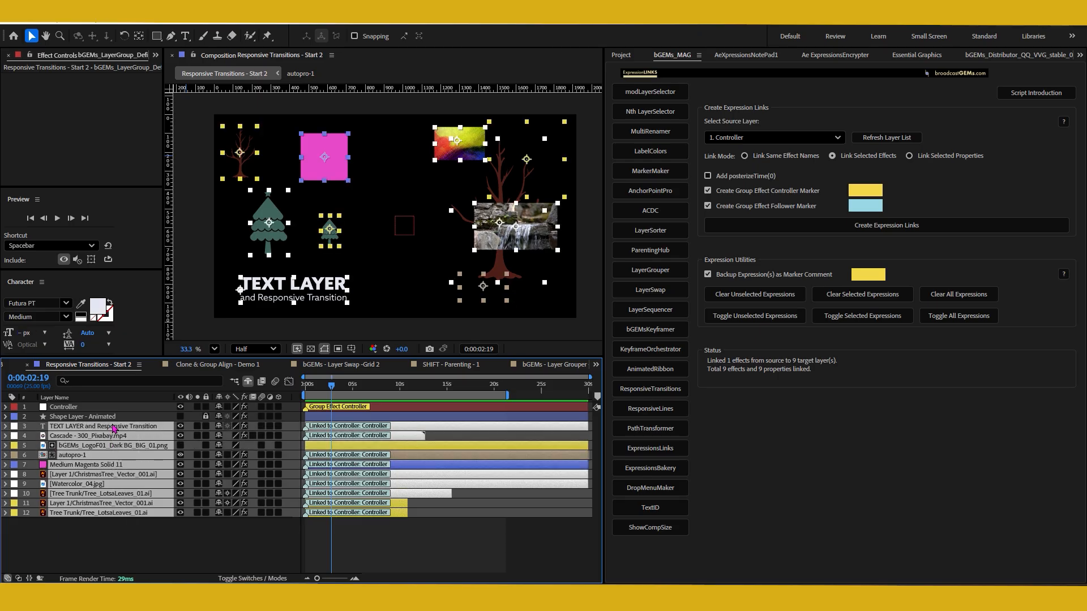
key("ctrl+shift+e")
left_click(206, 416)
left_click(71, 417)
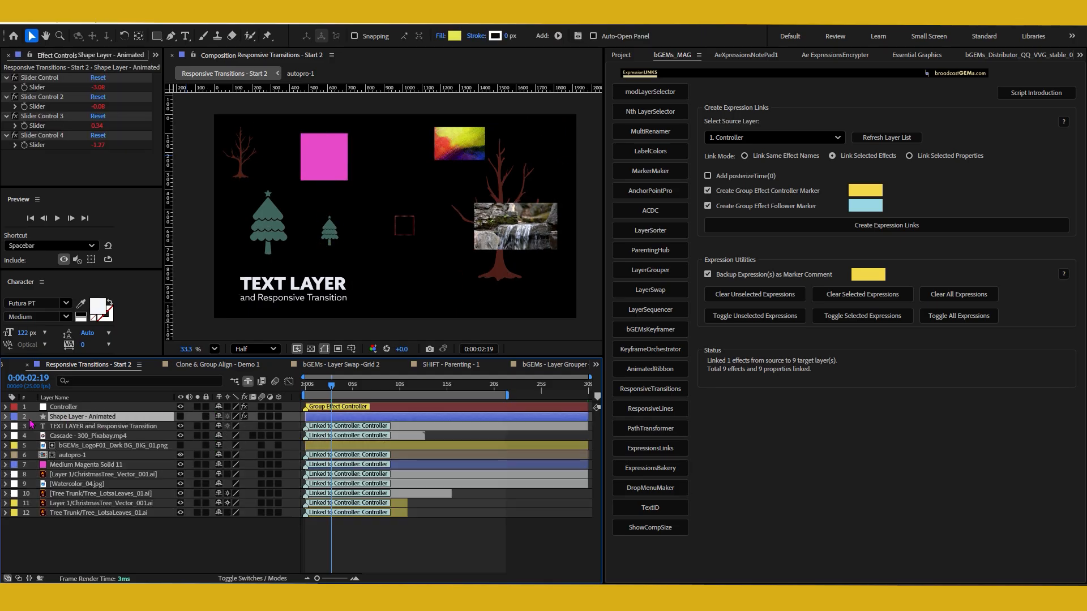
key("ctrl+shift+e")
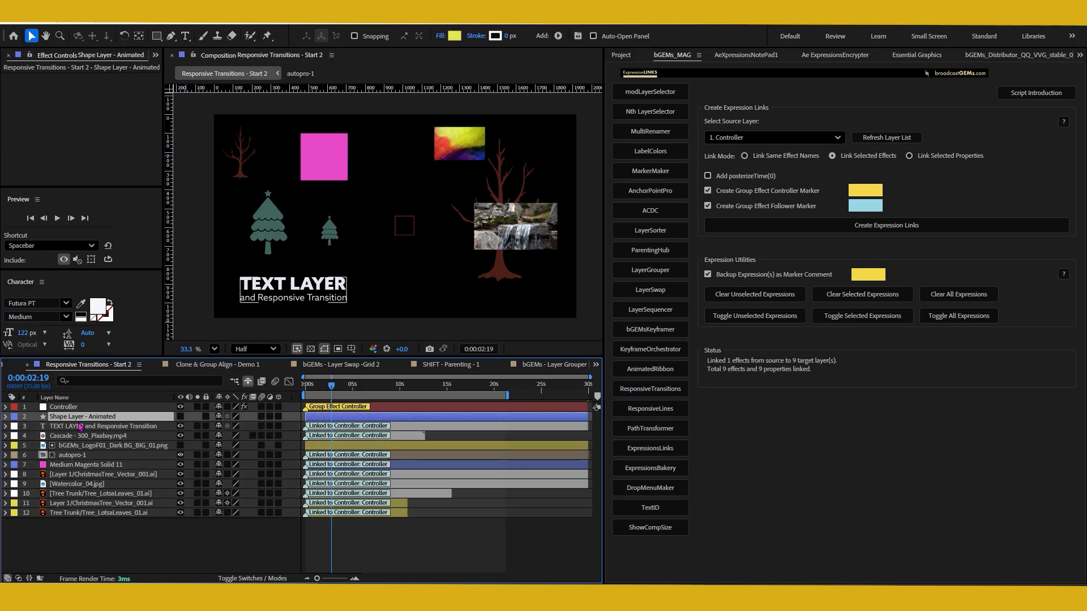
Step: Reveal the Position keyframes of Shape Layer - Animated, make it visible and soloed, and preview its motion from the composition start
key("p")
left_click(302, 384)
left_click(180, 416)
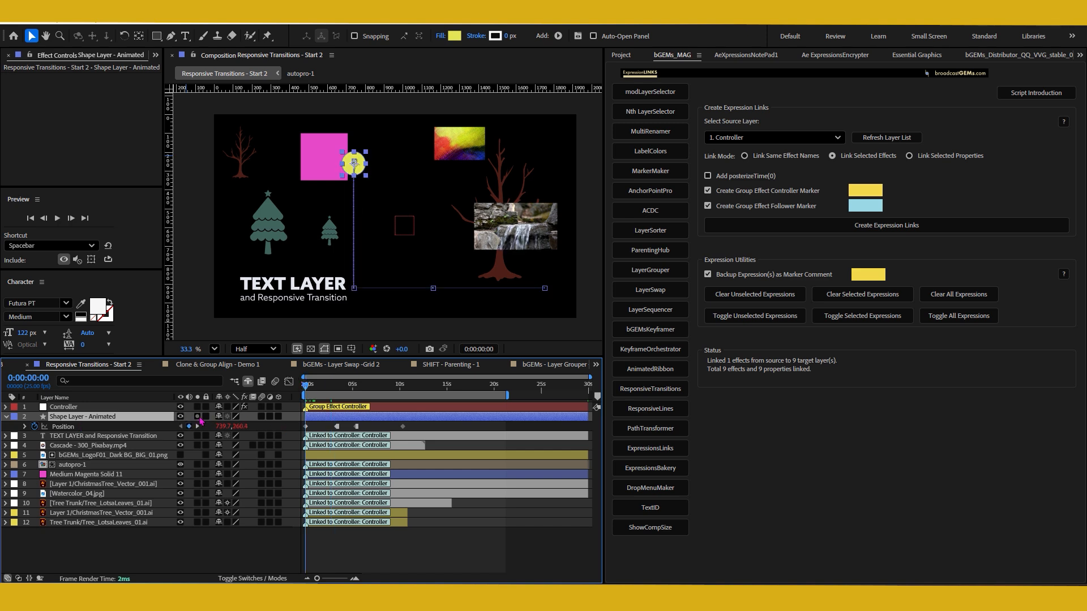
left_click(198, 416)
key("space")
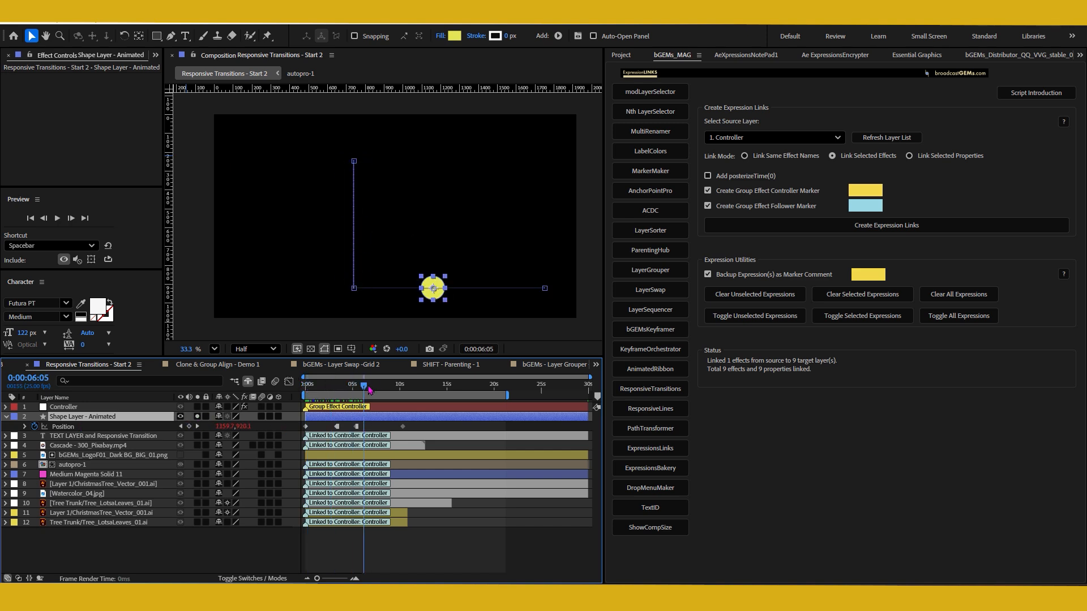
key("space")
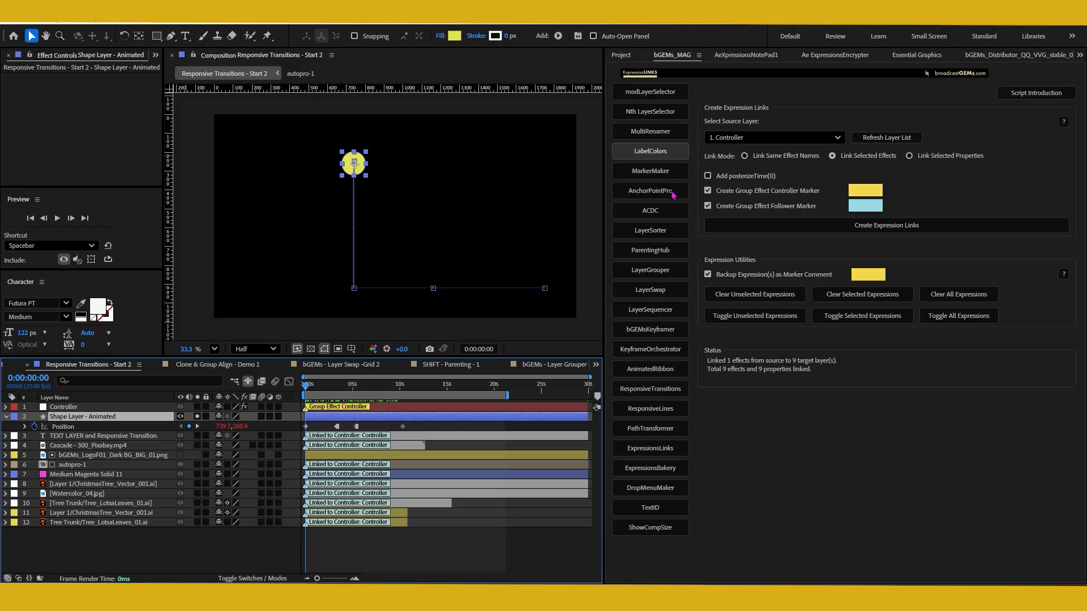
Step: Create a Responsive Slide Transition in Matte (2-Layers) mode on Shape Layer - Animated, and hide shy layers while keeping its matte layer listed
left_click(660, 393)
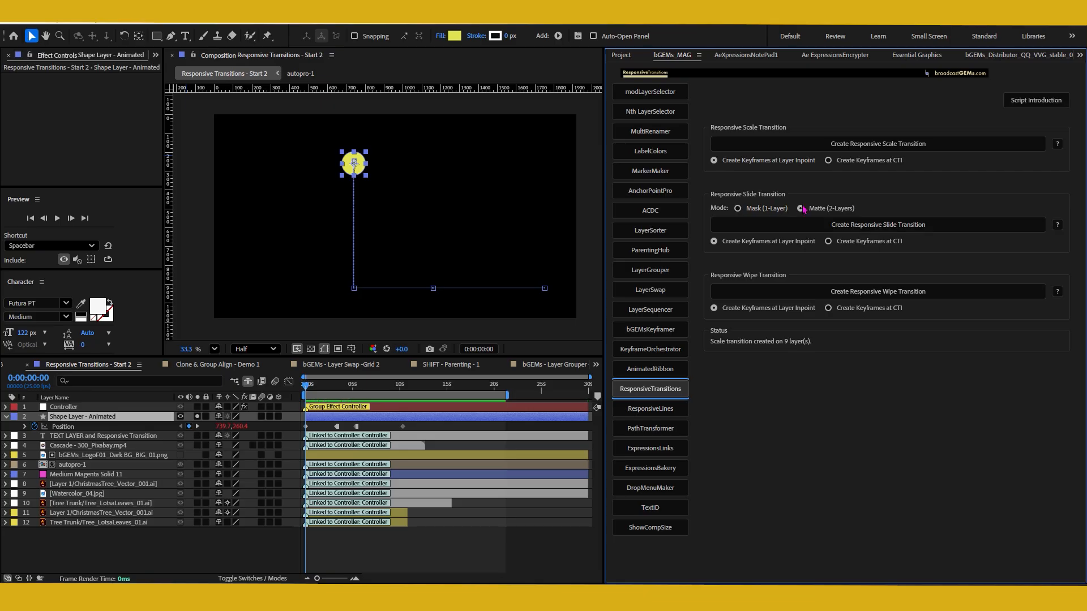
left_click(878, 225)
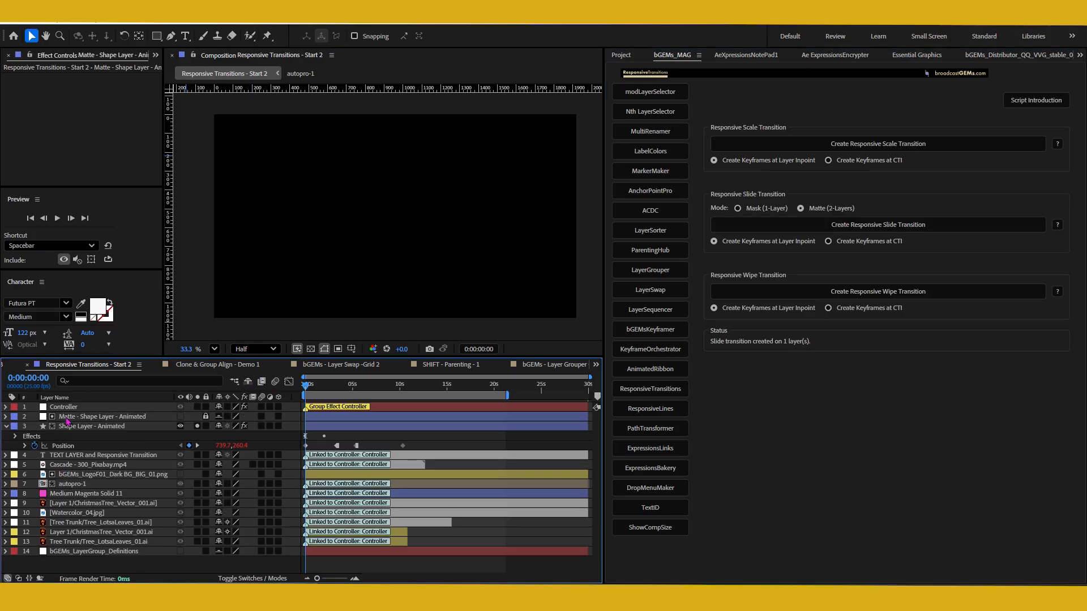
left_click(218, 417)
left_click(248, 382)
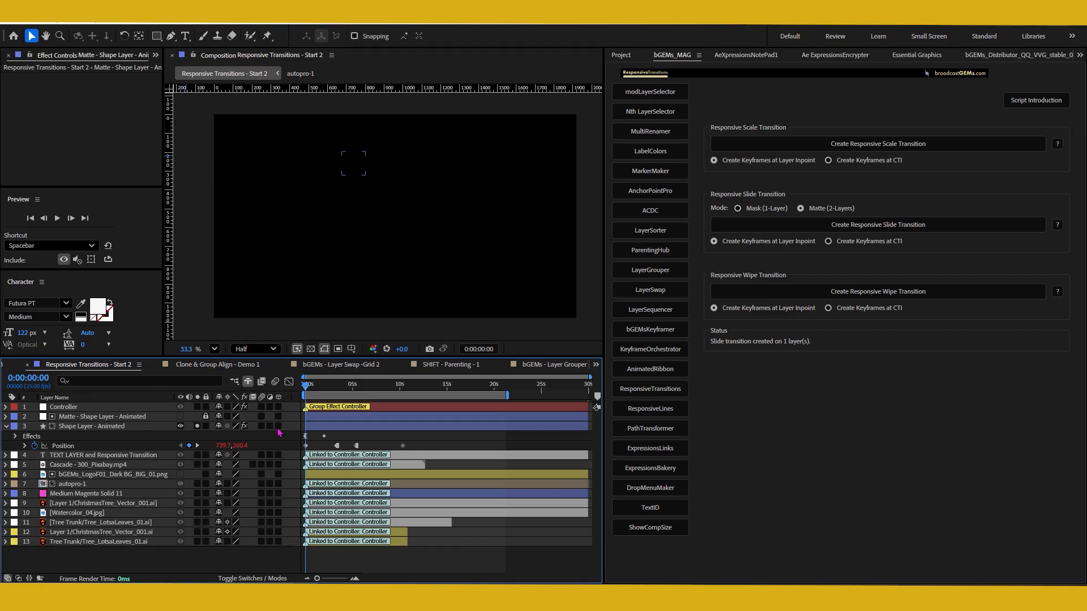
Step: Show the Mode and Track Matte columns in the timeline
right_click(286, 400)
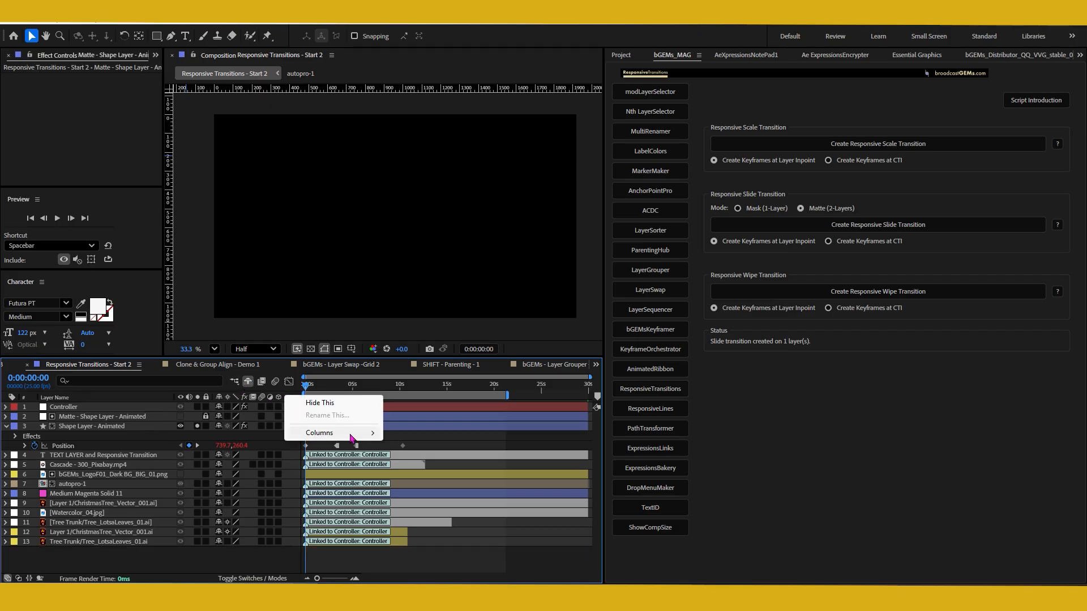
mouse_move(351, 434)
left_click(416, 508)
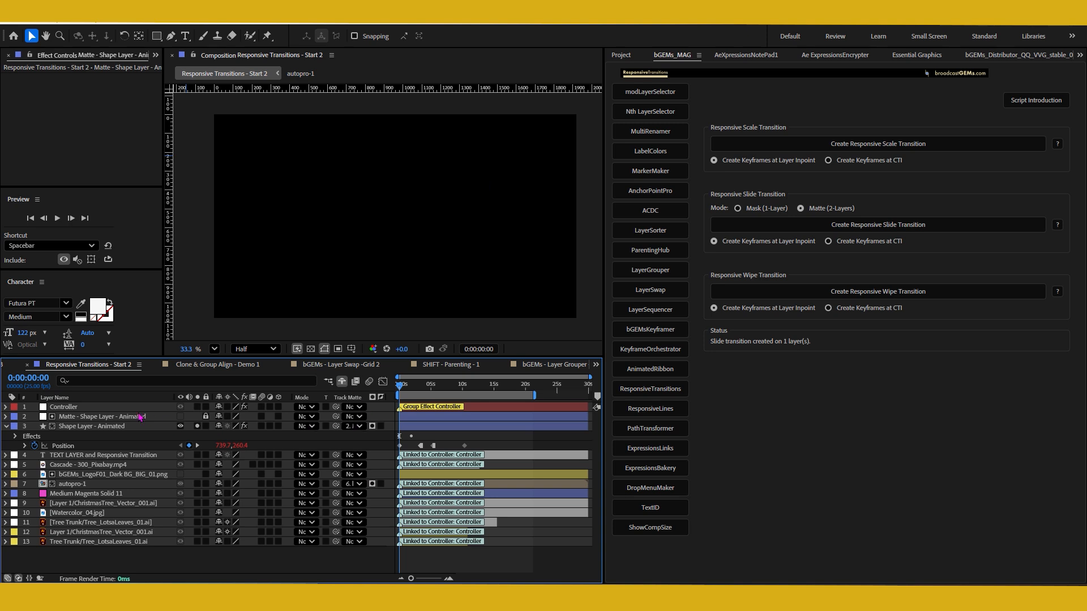
Step: Set the slide's Transition Direction to Top Center on Shape Layer - Animated and play back the transition
left_click_drag(402, 387, 410, 412)
left_click(424, 427)
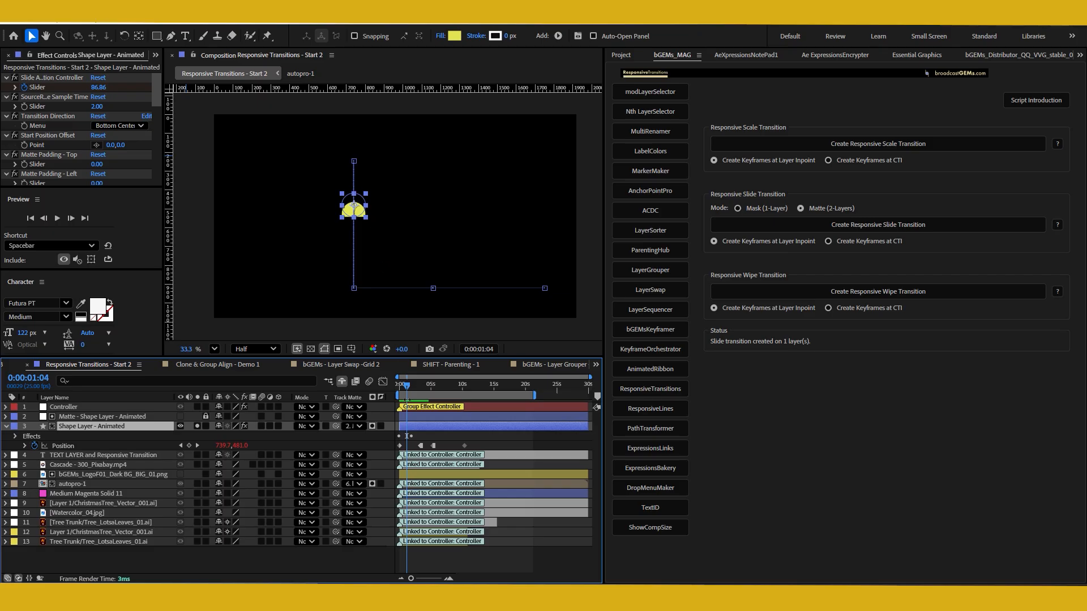
left_click(128, 128)
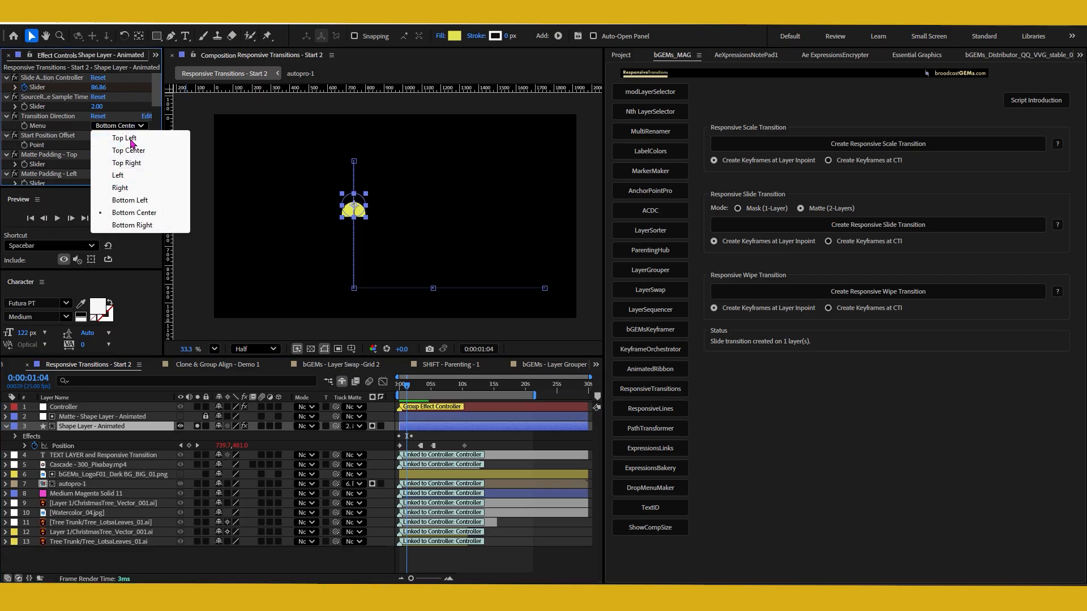
left_click(136, 152)
left_click_drag(409, 386, 421, 403)
key("space")
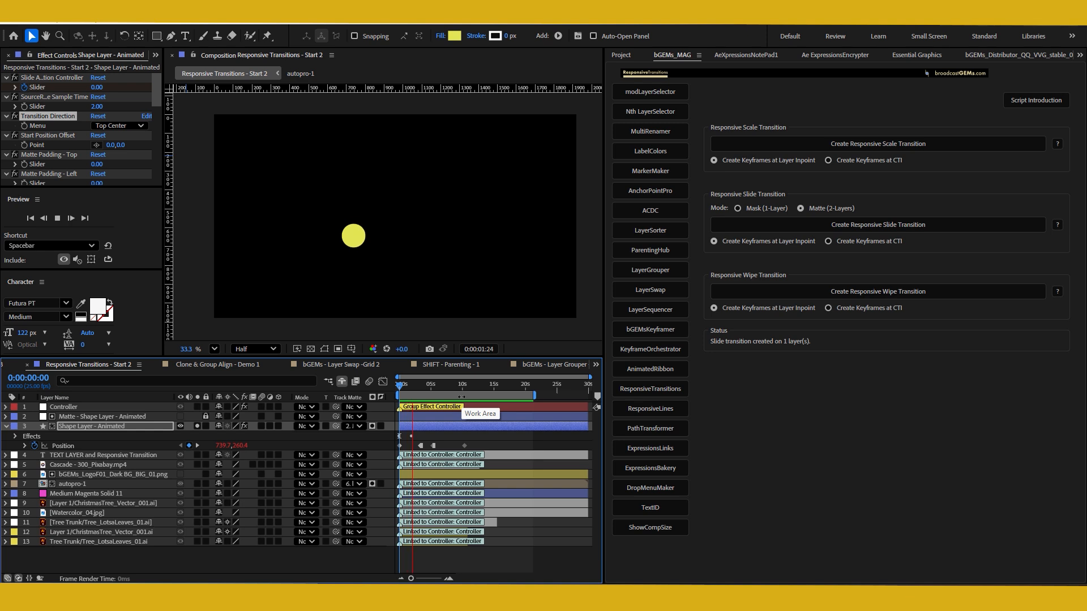
key("space")
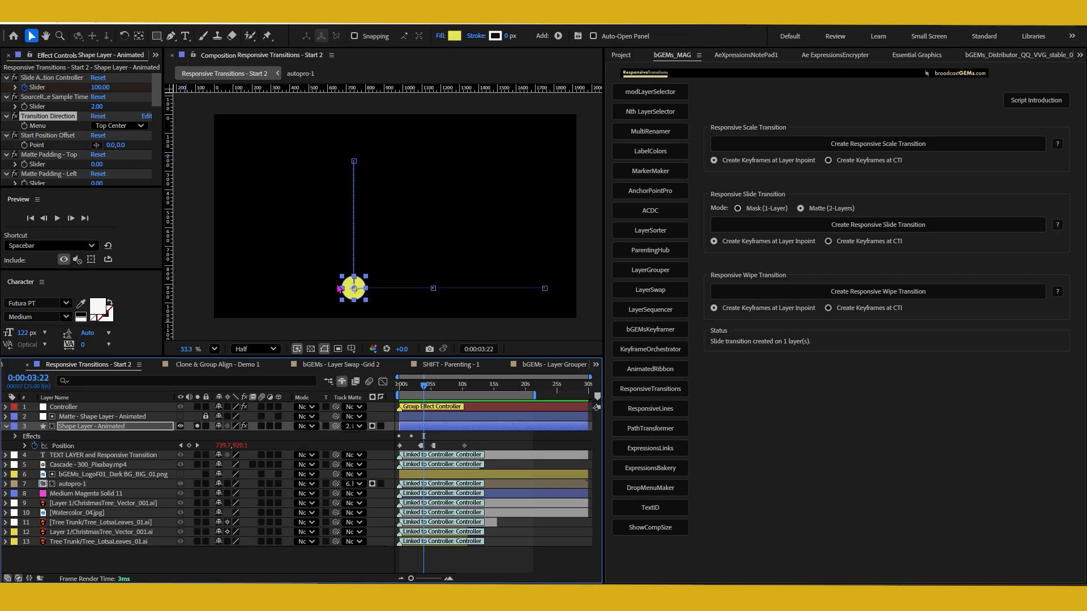
Step: Switch to the ExpressionsLinks tool and turn on the composition's transparency grid
left_click(656, 391)
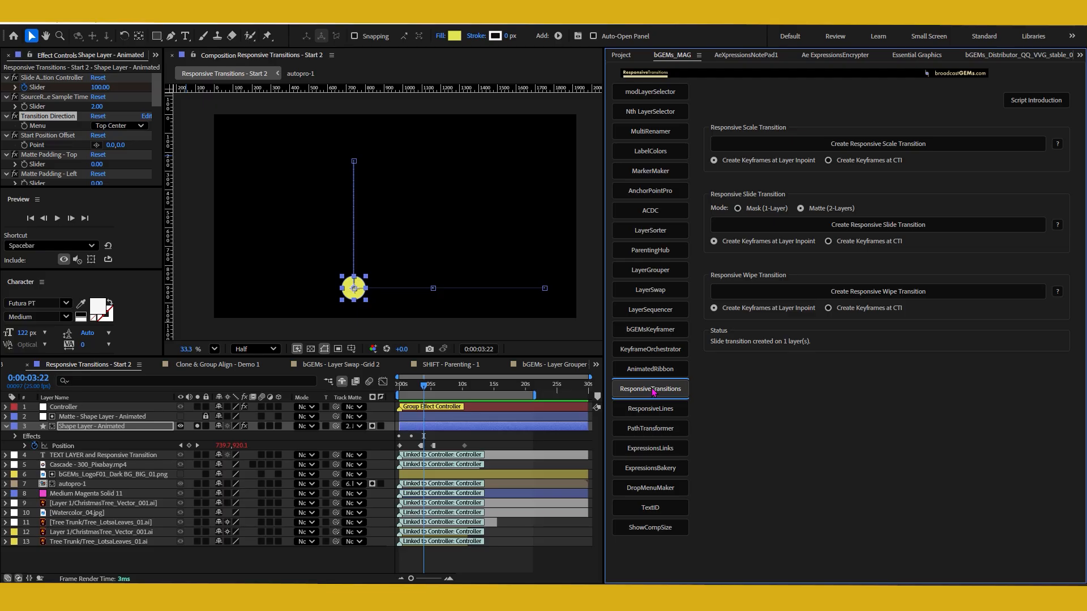
left_click(655, 449)
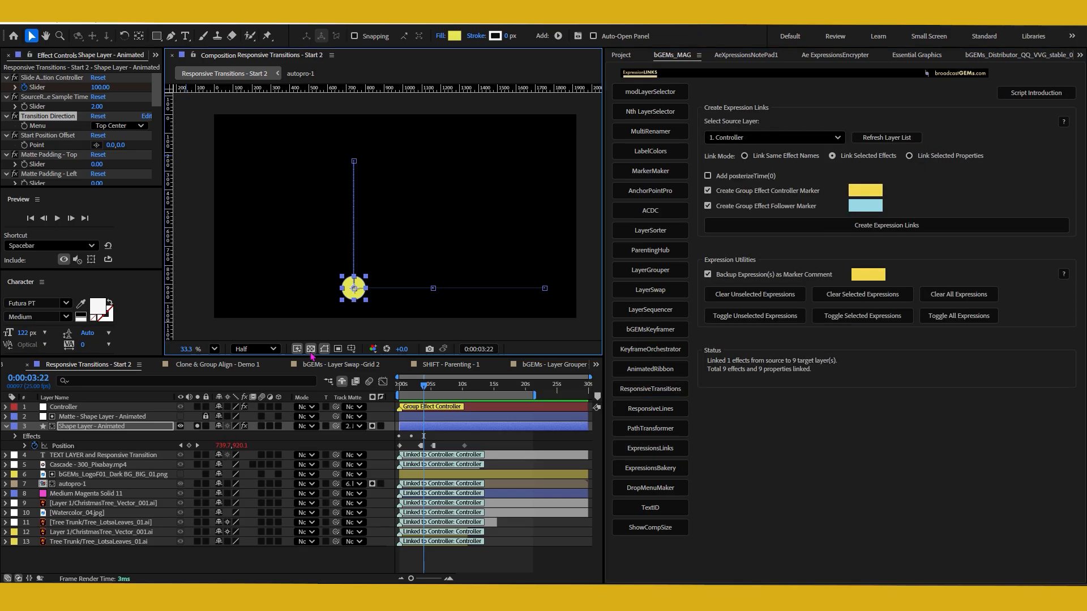
left_click(310, 350)
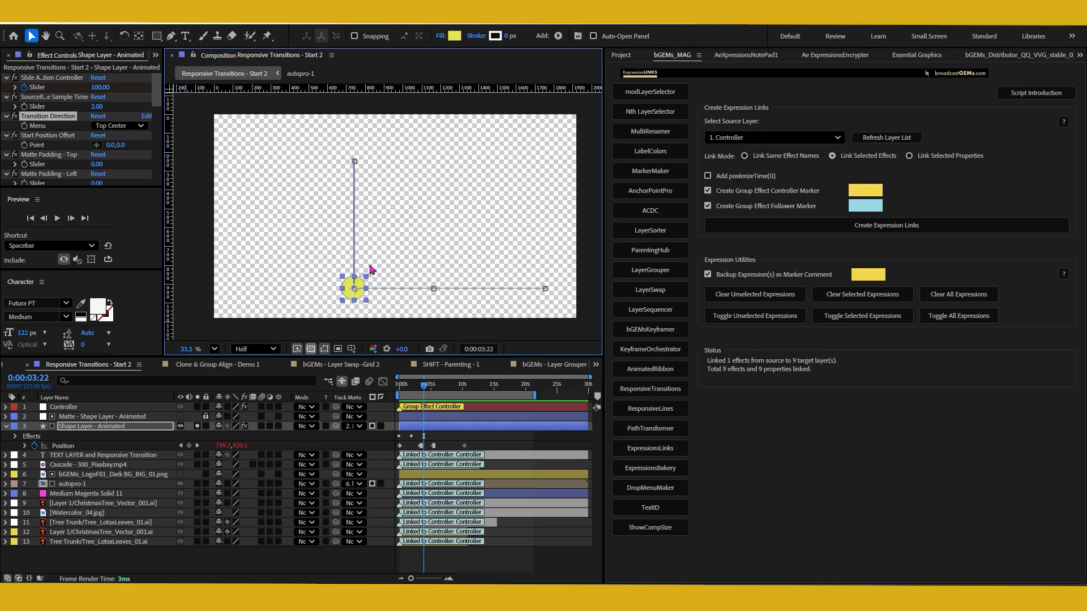
Step: Collapse Shape Layer - Animated, hide it and turn off its solo
left_click(7, 429)
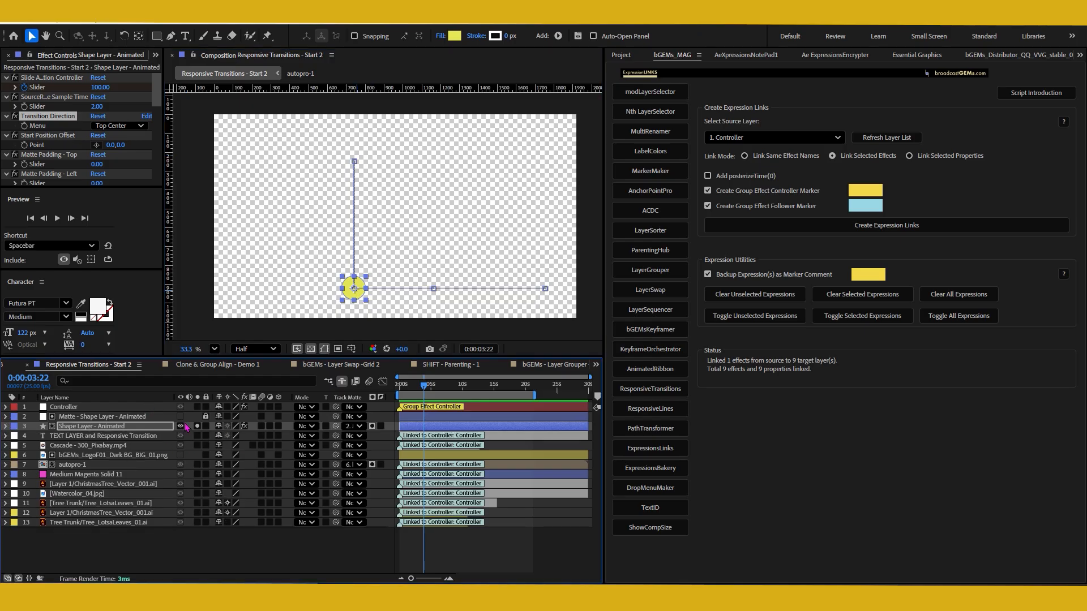
left_click(180, 426)
left_click(197, 426)
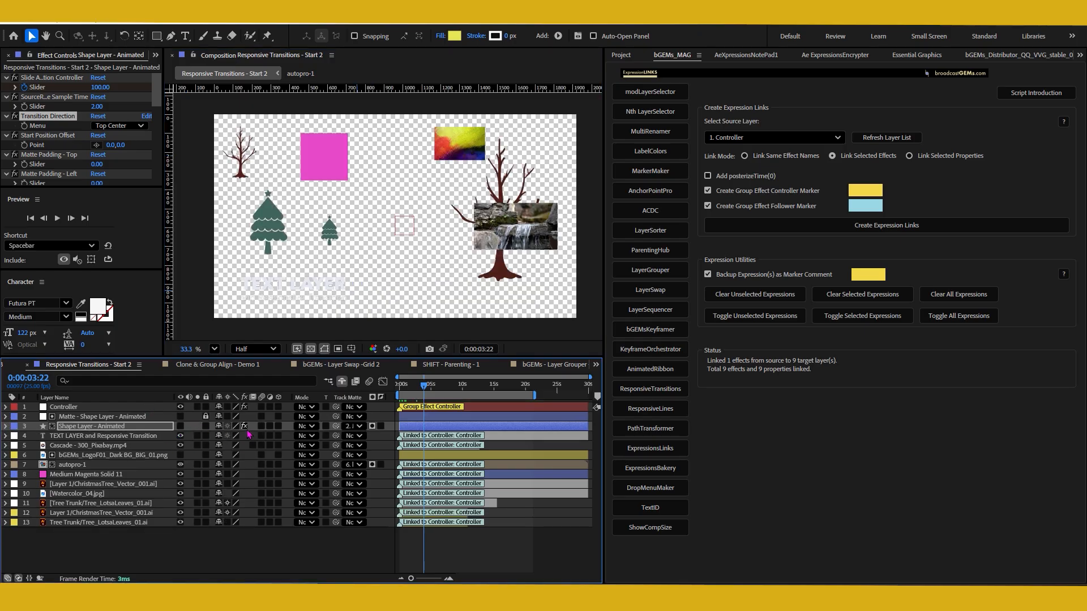
Step: Delete the Scale - Animation Controller and Transition Direction effects from the Controller layer
left_click(154, 408)
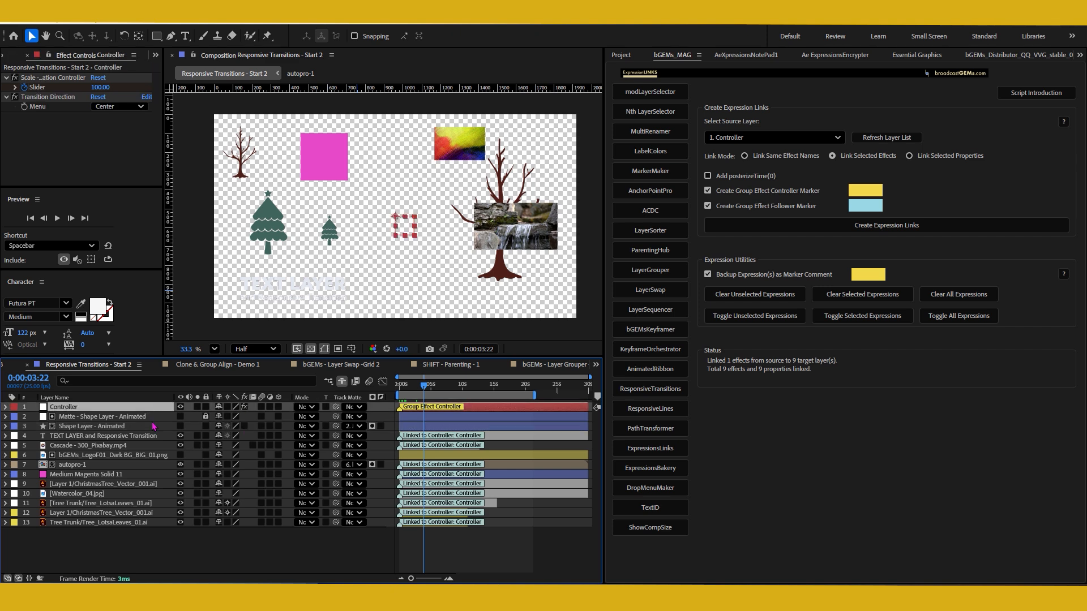
left_click(66, 97)
key("ctrl+a")
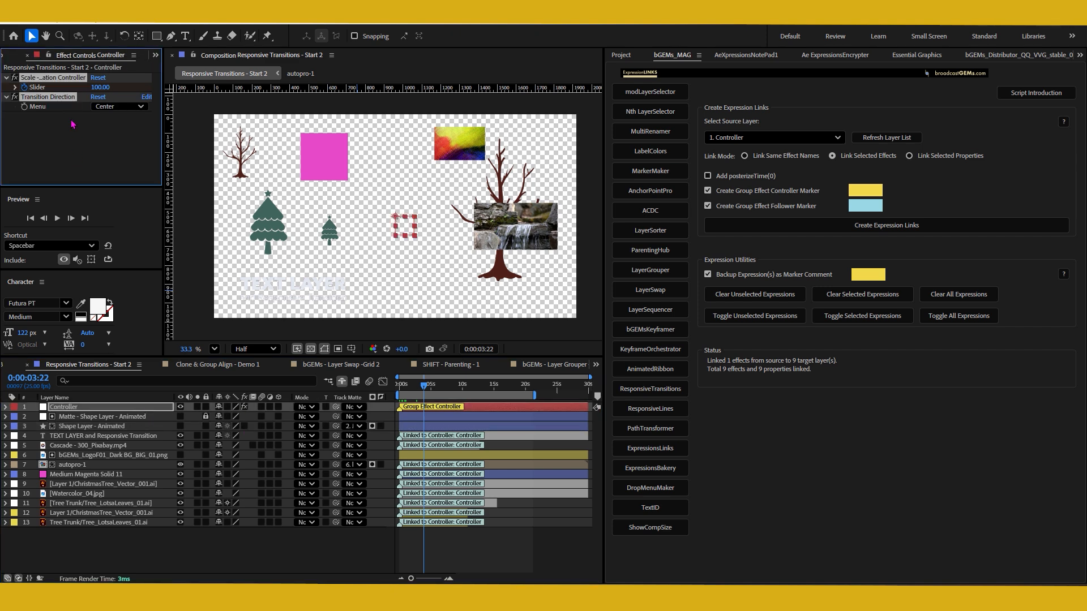
key("Delete")
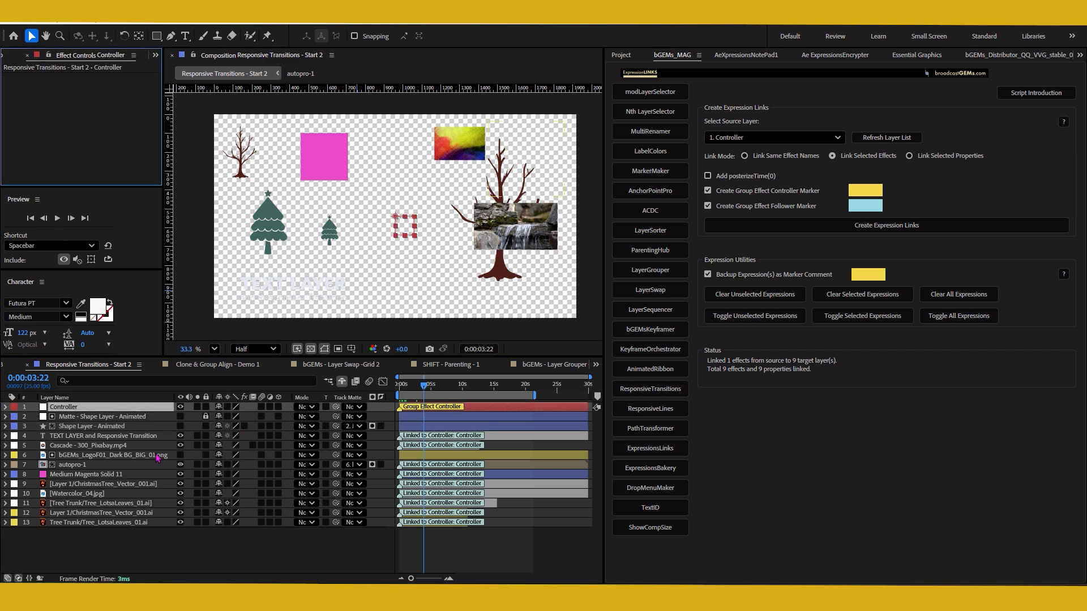
Step: Select the small upper tree trunk, magenta solid and larger Christmas tree layers and move them to the bottom of the layer stack
left_click(242, 166)
left_click(317, 161, "shift")
left_click(274, 236, "shift")
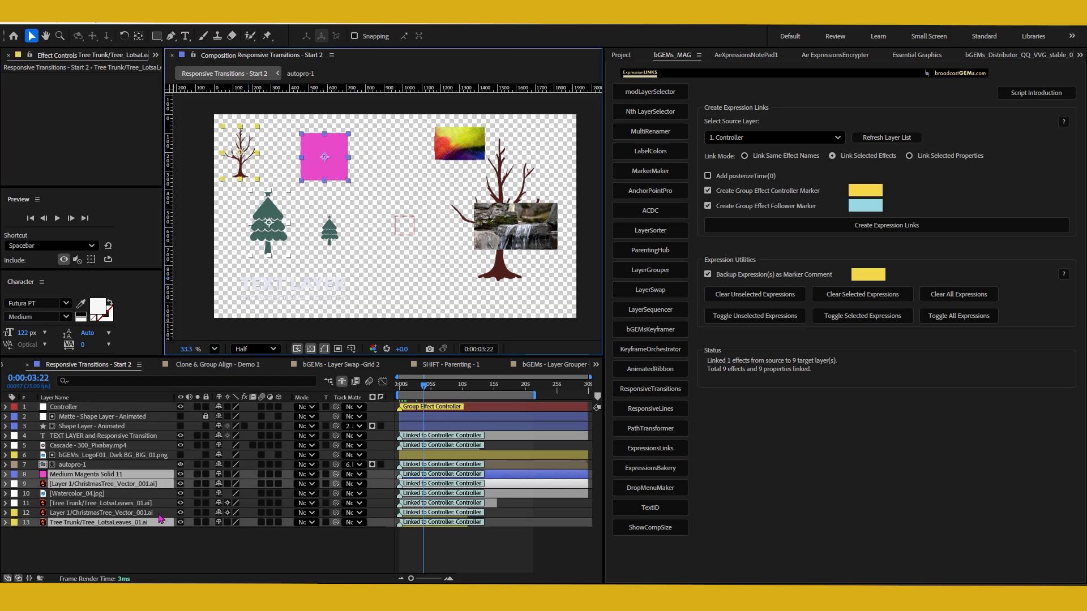
left_click_drag(147, 489, 142, 520)
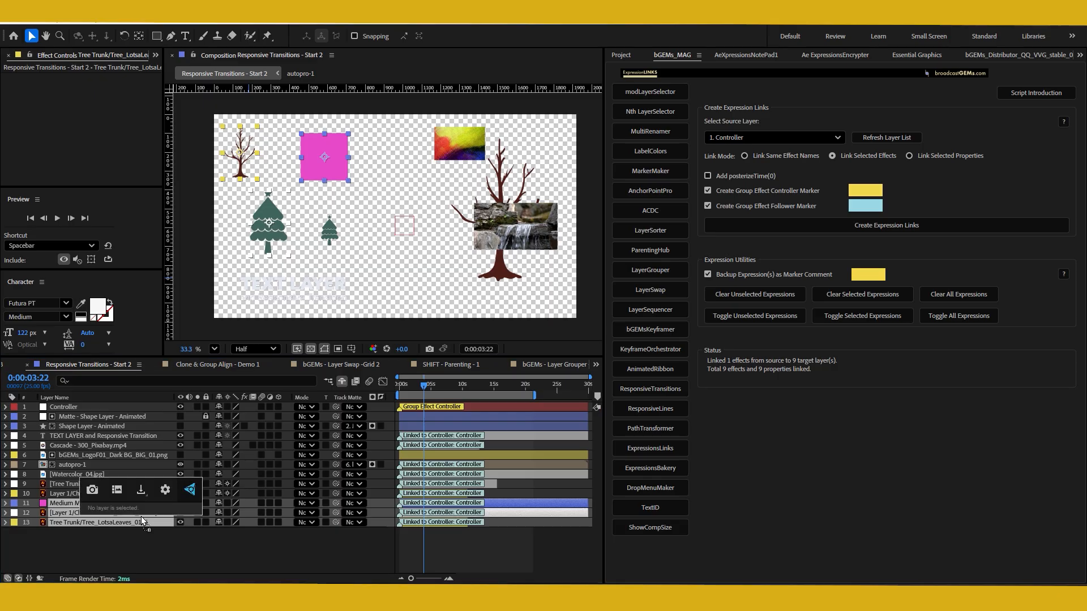
key("p")
key("End")
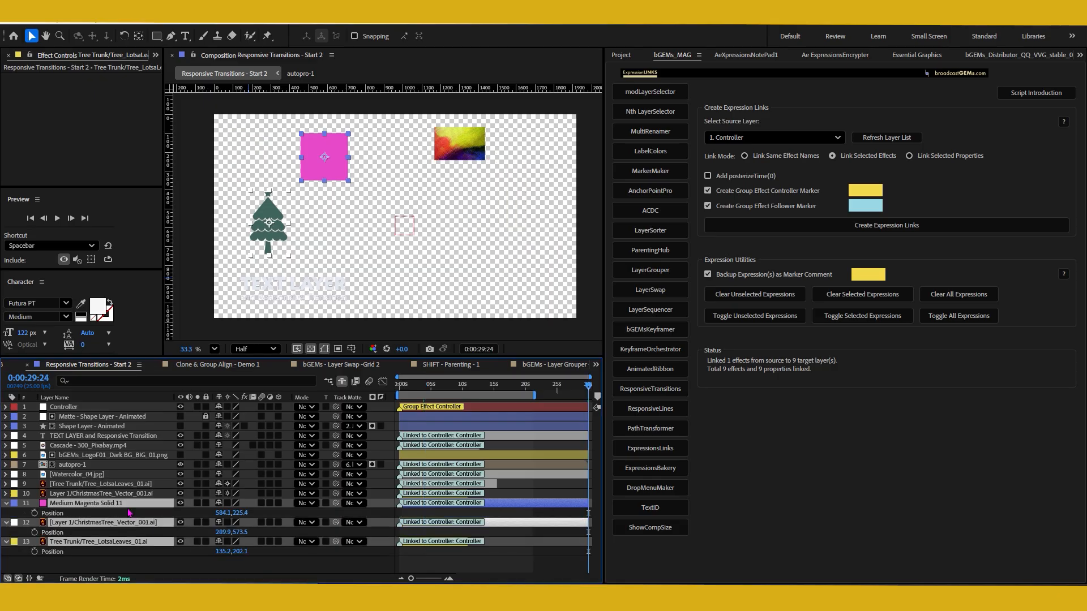
key("ctrl+space")
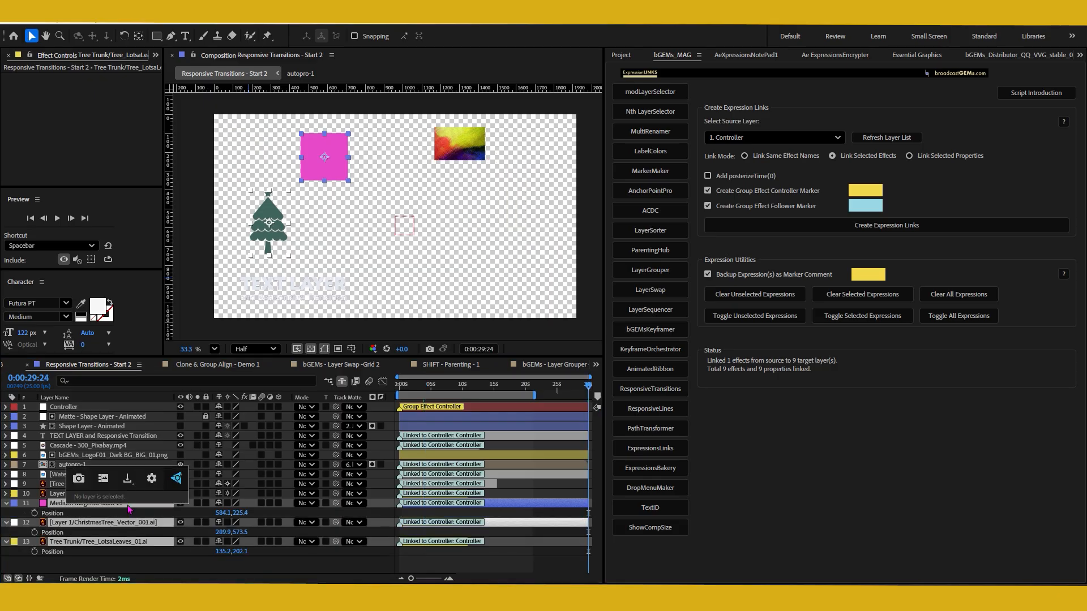
key("Escape")
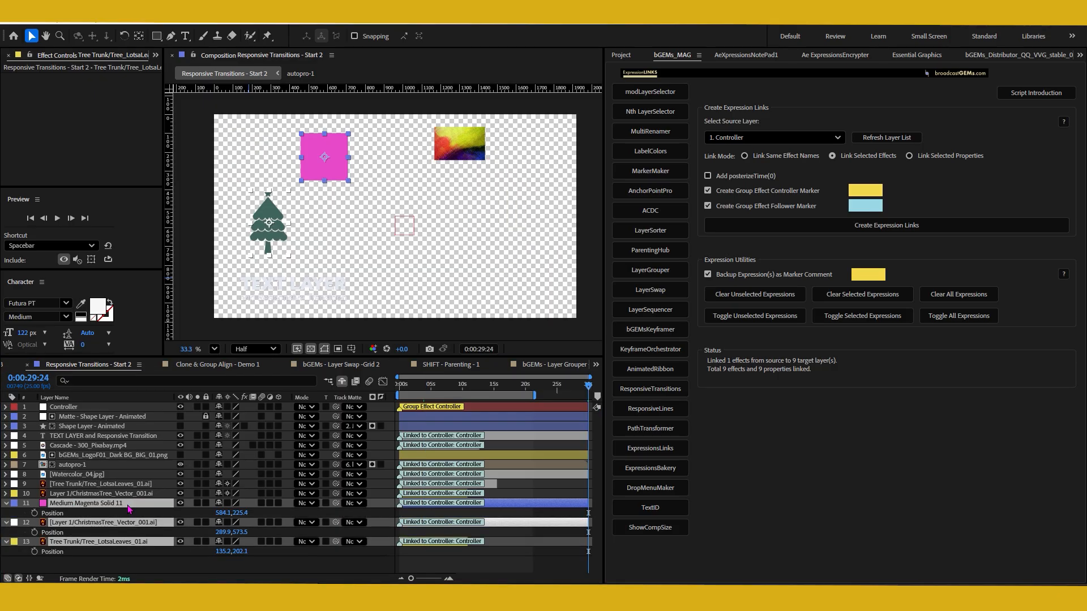
Step: Apply a Drop Shadow effect to the bottom layer, Tree Trunk/Tree_LotsaLeaves_01.ai
left_click(109, 552)
left_click(108, 543)
key("ctrl+space")
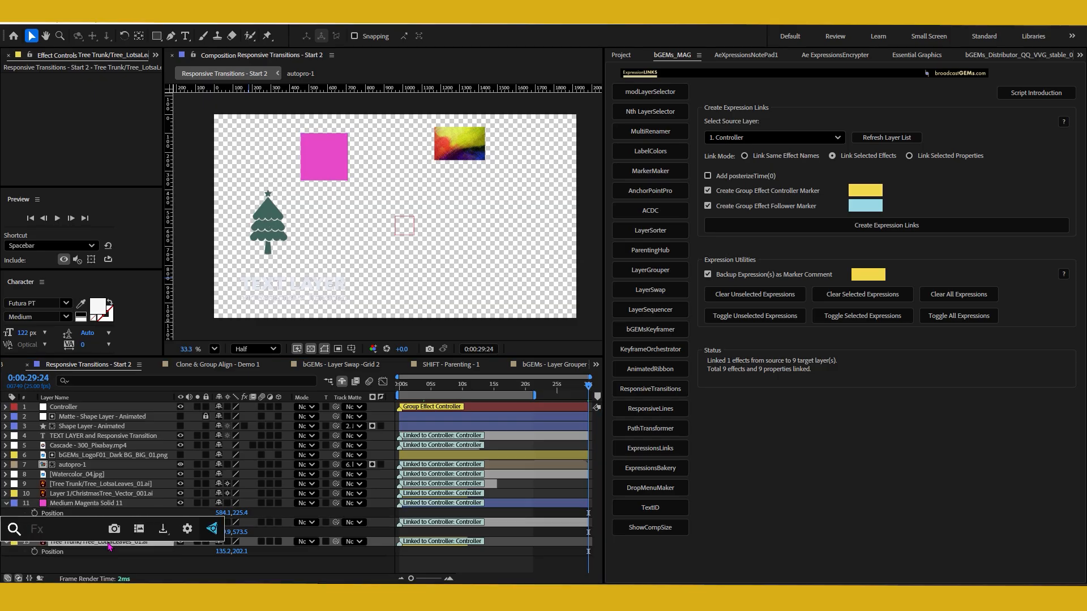
type("dr")
left_click(73, 504)
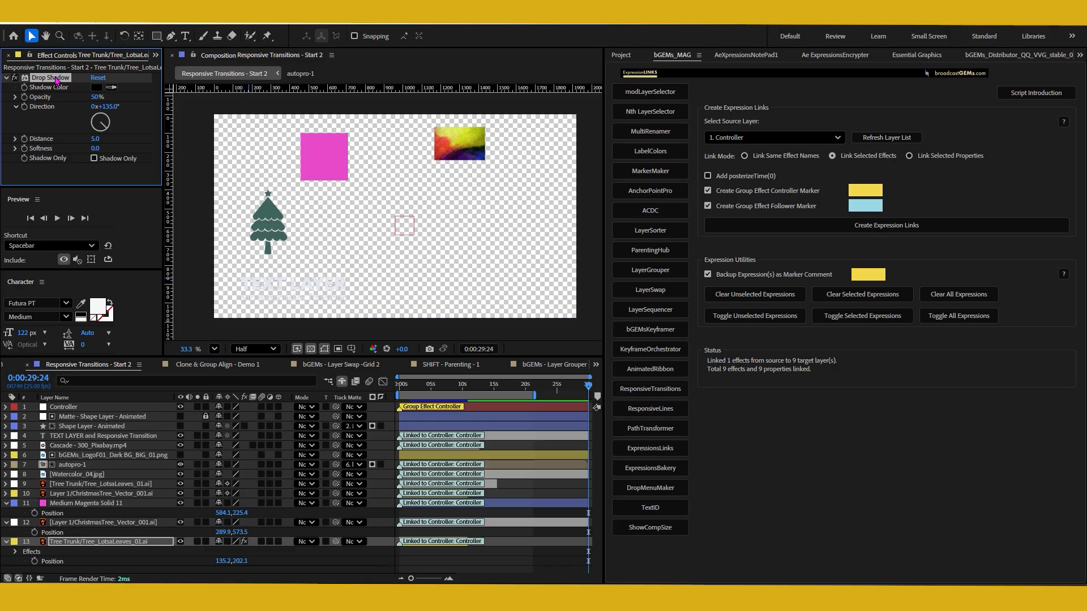
Step: Copy the tree trunk's Drop Shadow effect onto Medium Magenta Solid 11 and the Christmas tree layer directly below it
left_click(86, 504)
left_click(87, 524, "ctrl")
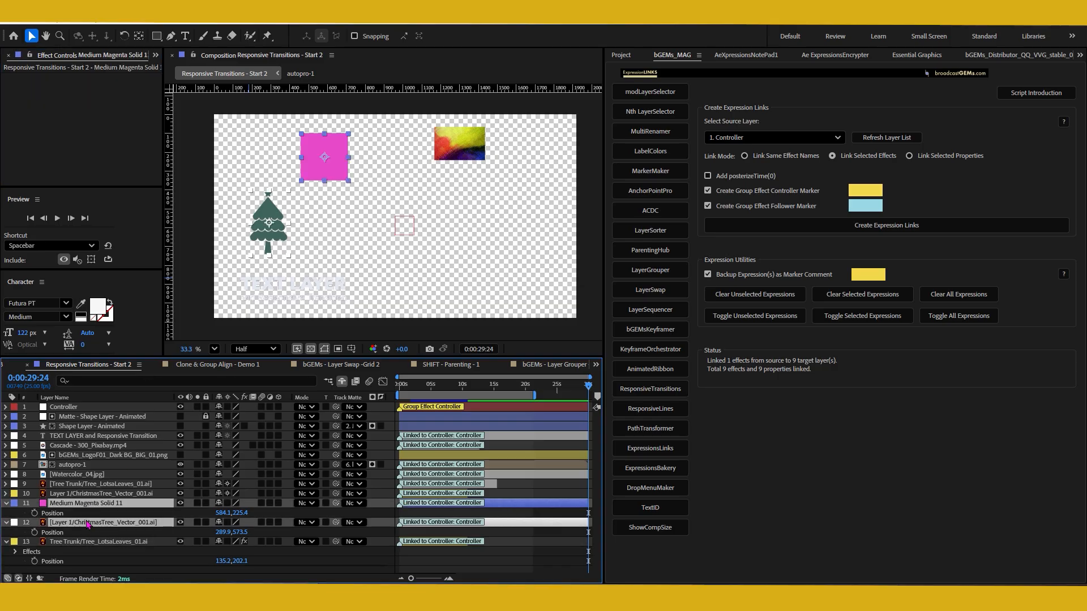
key("ctrl+v")
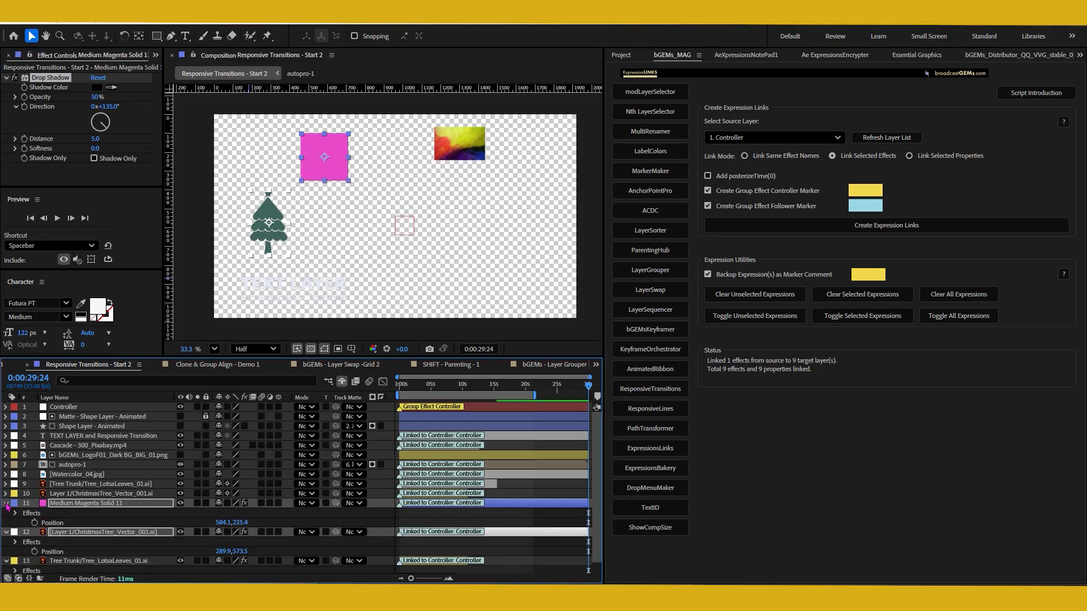
Step: Collapse the magenta solid and Christmas tree layers, then reveal only the Drop Shadow effects on the three bottom layers
key("ctrl+a")
key("ctrl+shift+a")
left_click(6, 503)
left_click(6, 513)
left_click(94, 504)
left_click(95, 523, "shift")
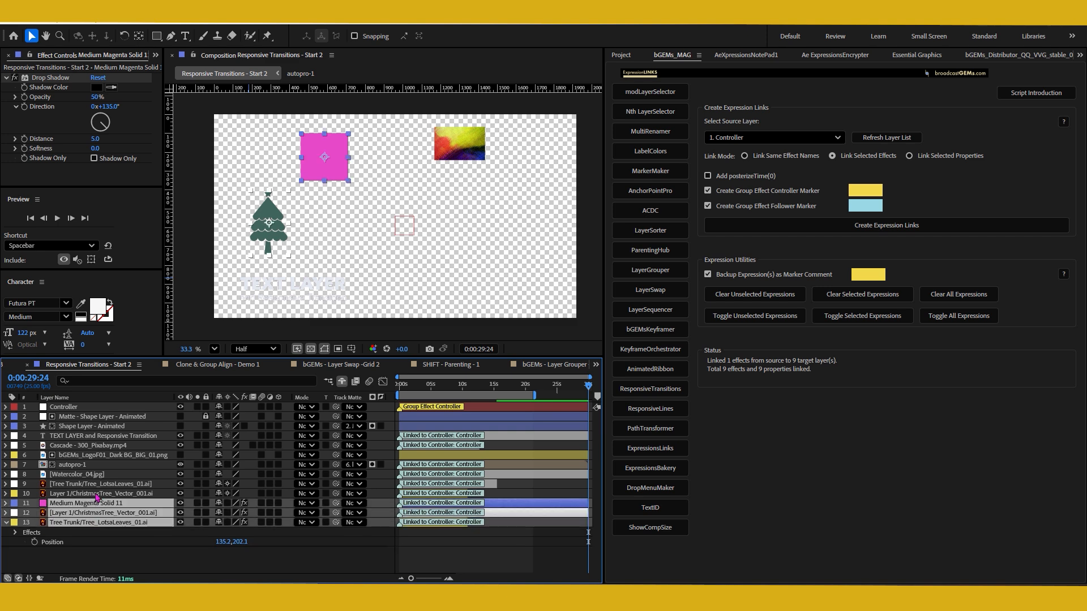
key("e")
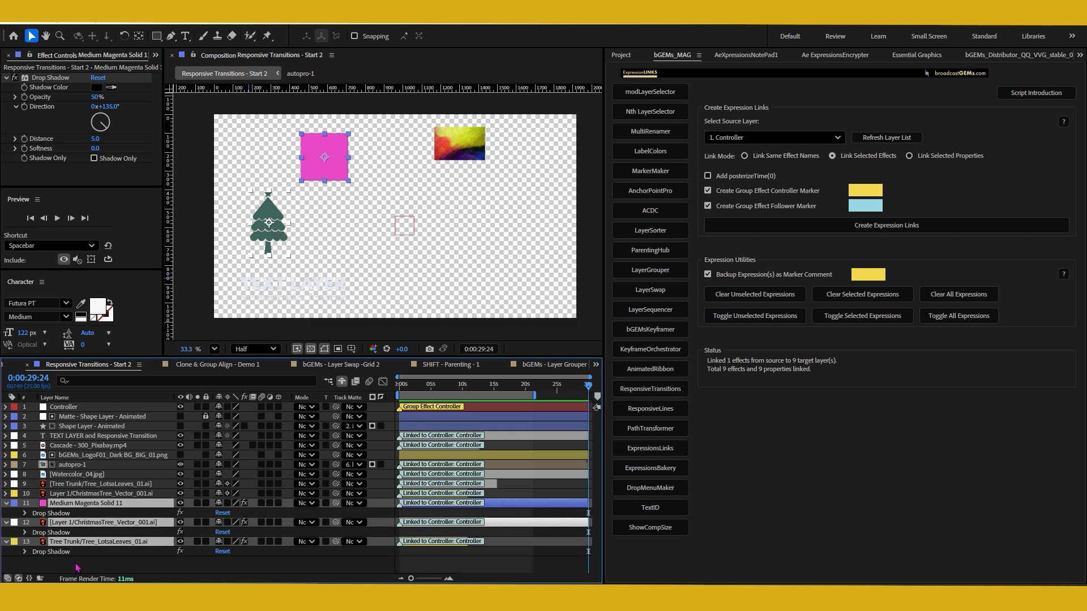
Step: Set the Link Mode to Link Selected Properties and select Shadow Color and Opacity in the magenta solid's Drop Shadow
left_click(24, 513)
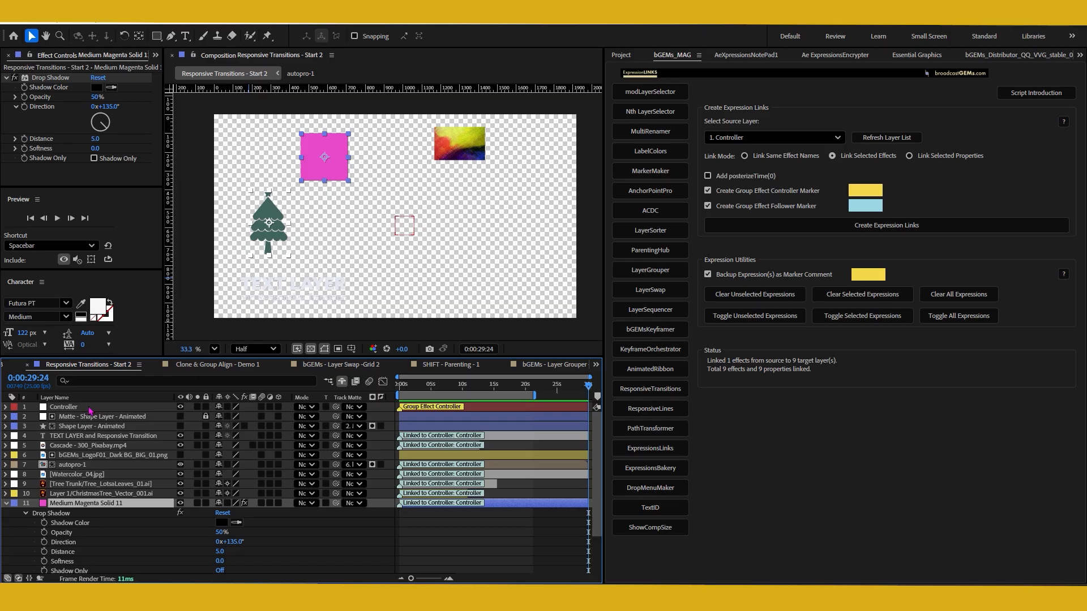
left_click(74, 526)
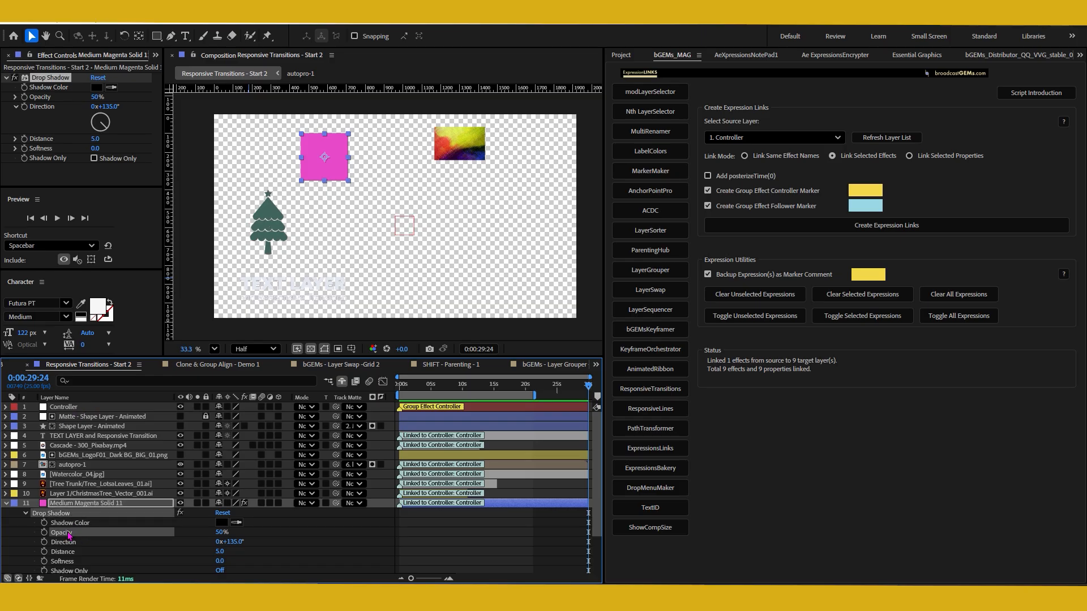
left_click(909, 155)
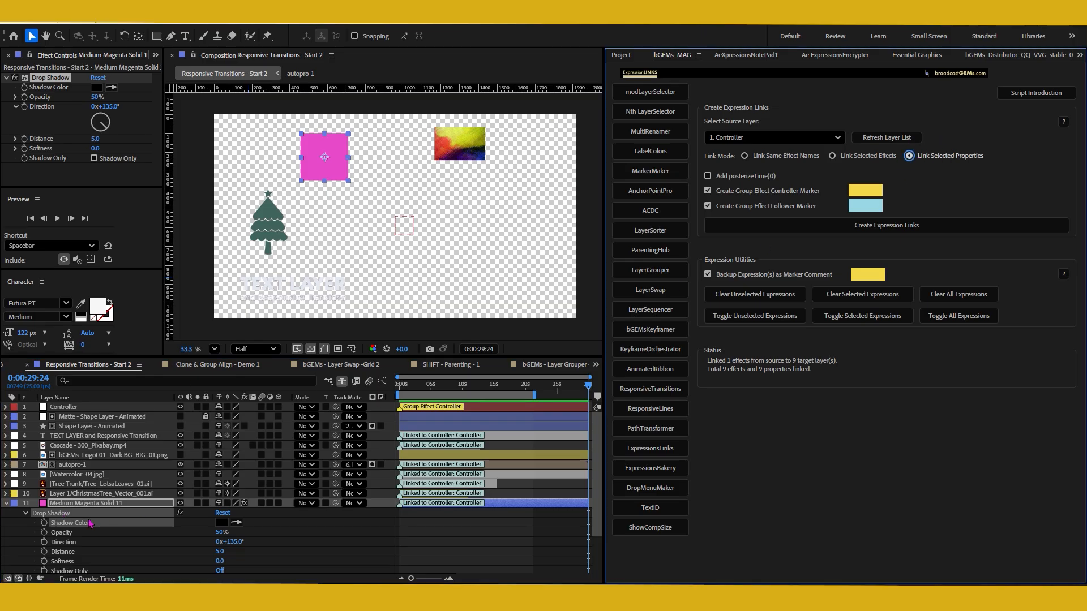
left_click(67, 532, "shift")
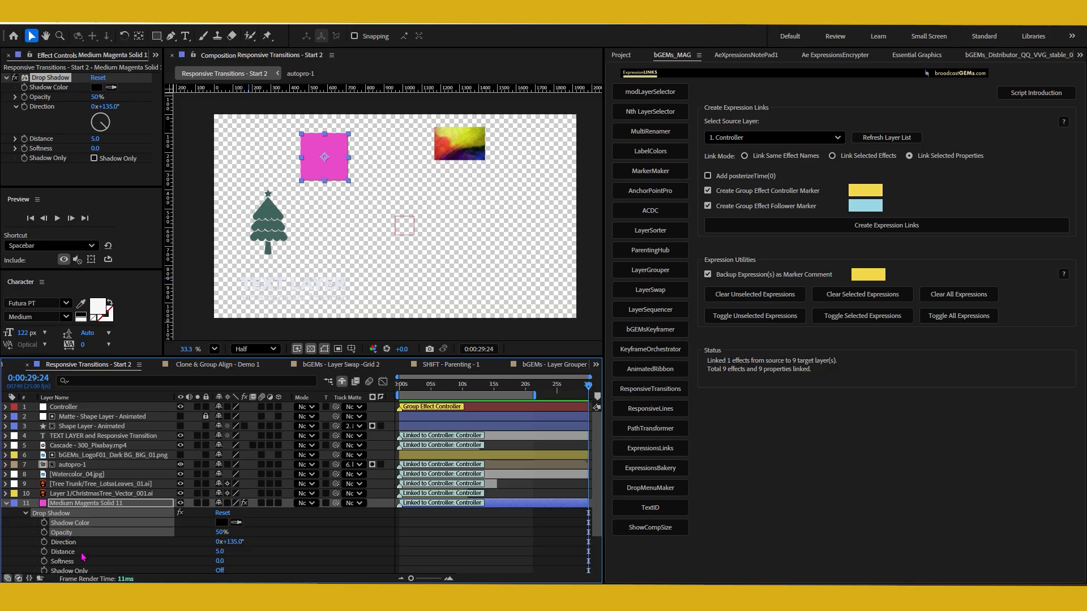
scroll(68, 548, "down", 3)
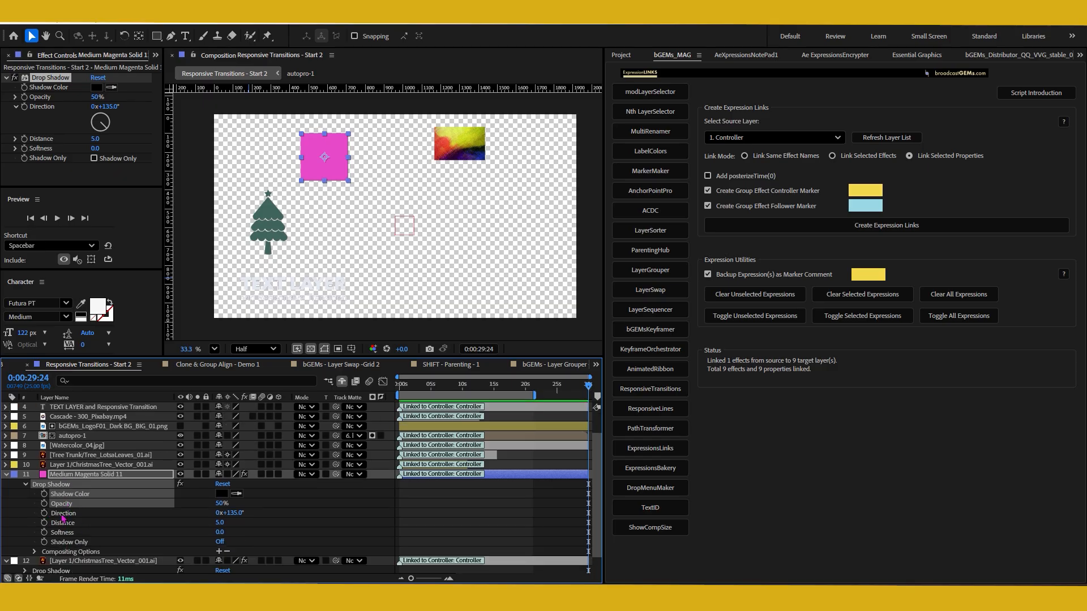
scroll(79, 548, "up", 3)
Step: Paste the Drop Shadow effect onto the Controller layer and expand its properties in the timeline
left_click(72, 408)
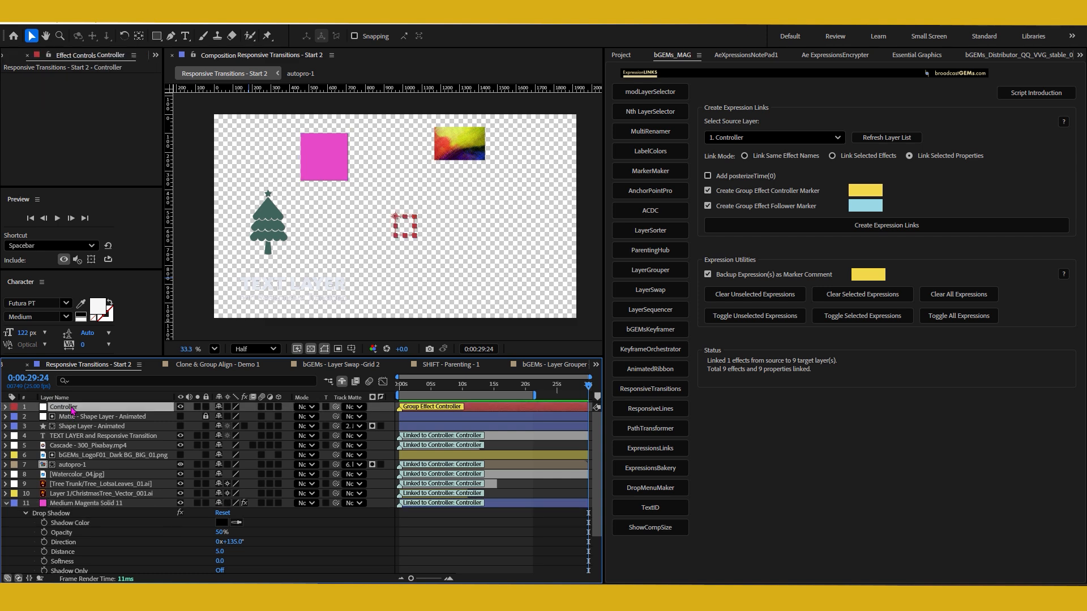
key("ctrl+v")
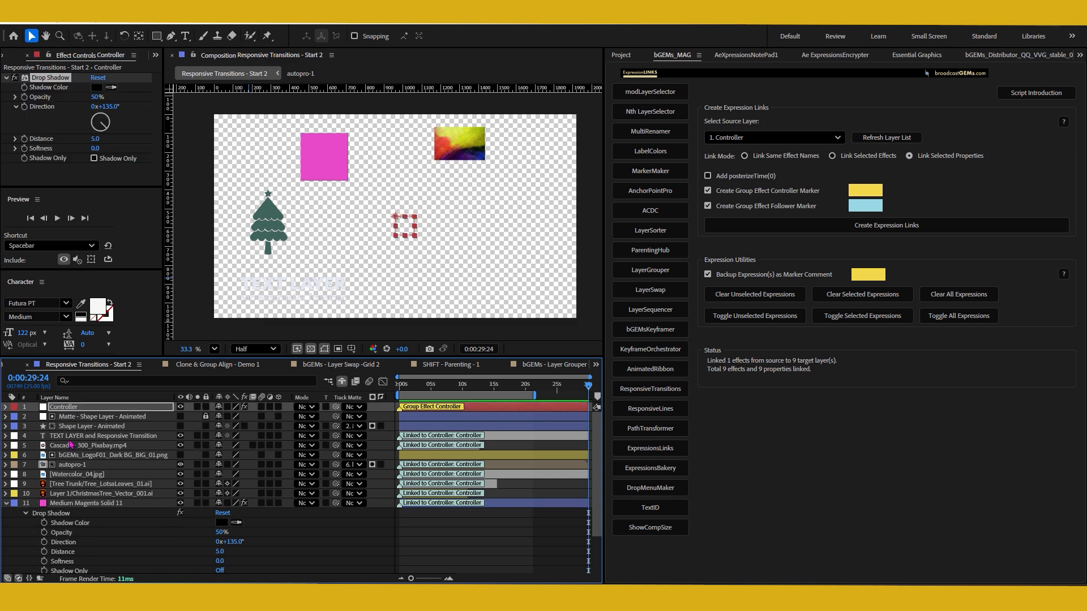
left_click(75, 408)
key("e")
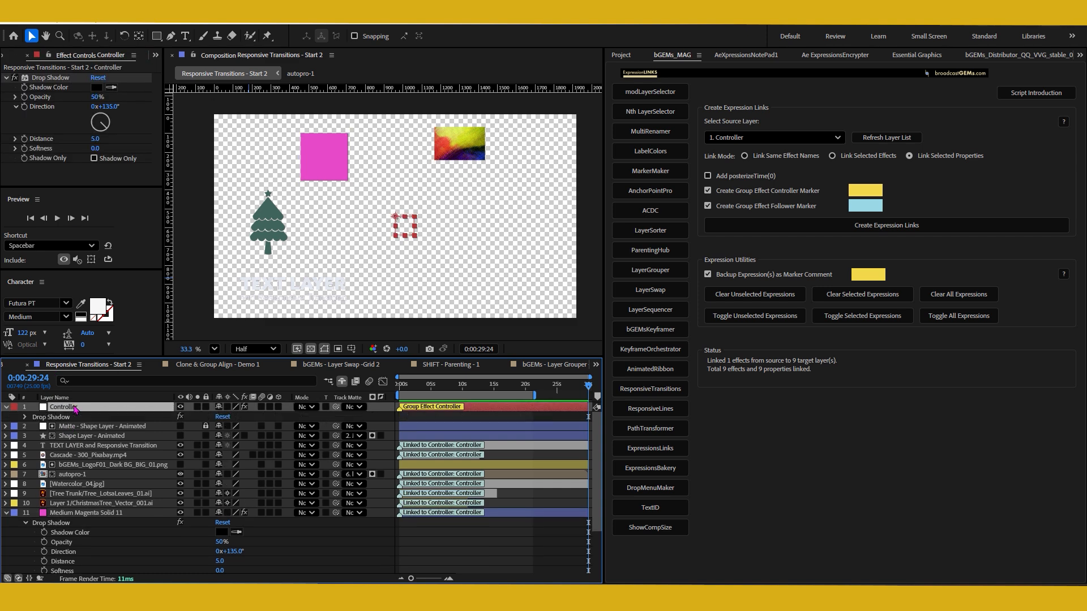
left_click(25, 417)
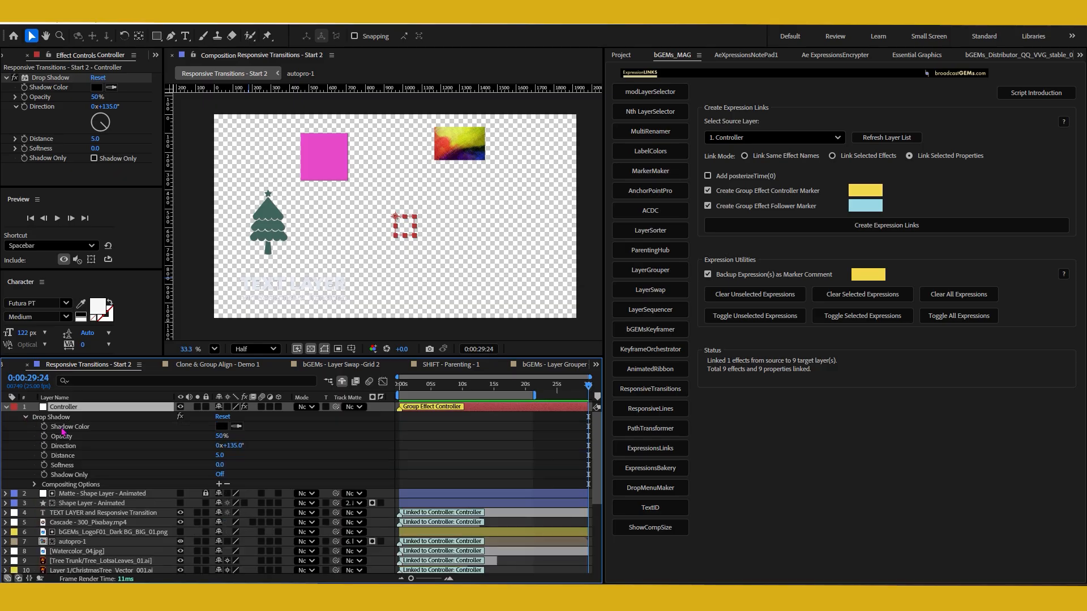
Step: Select Shadow Color and Opacity in the Controller's Drop Shadow and show only those two properties
left_click(40, 101)
left_click(69, 429)
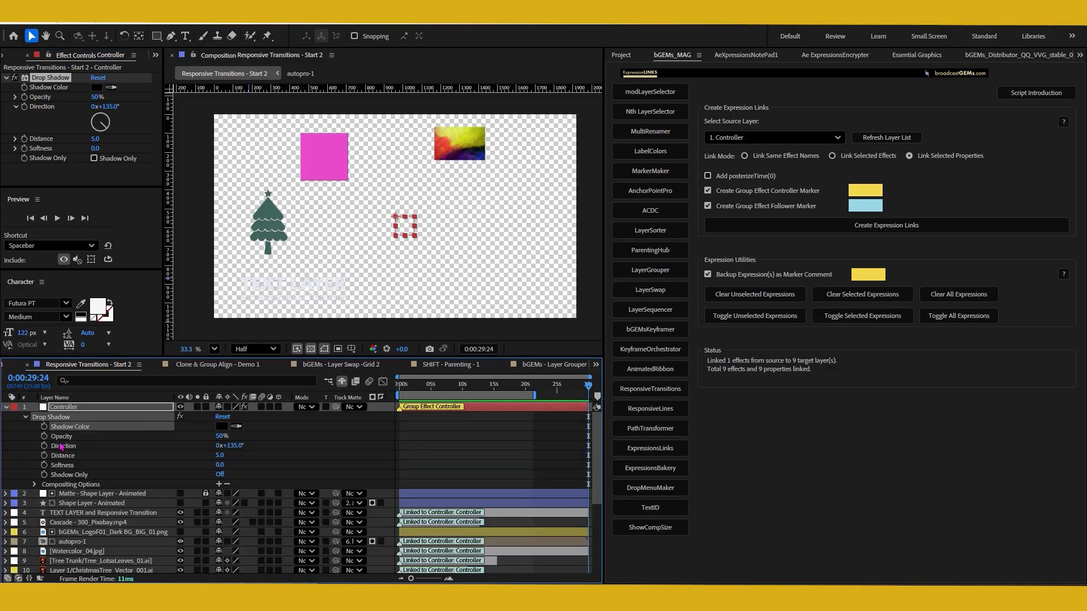
left_click(64, 440, "ctrl")
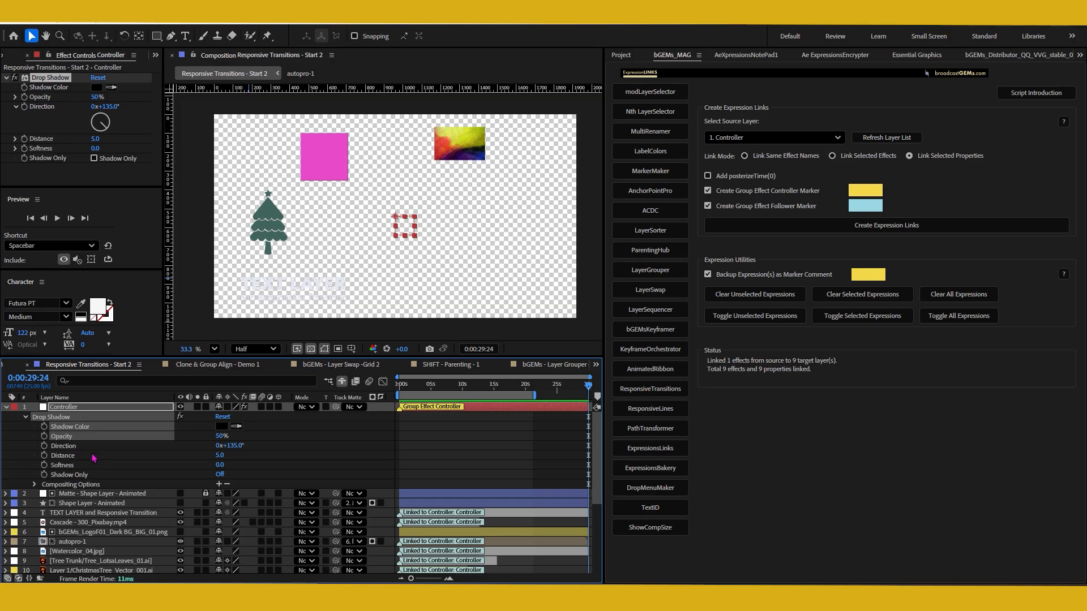
left_click(24, 428)
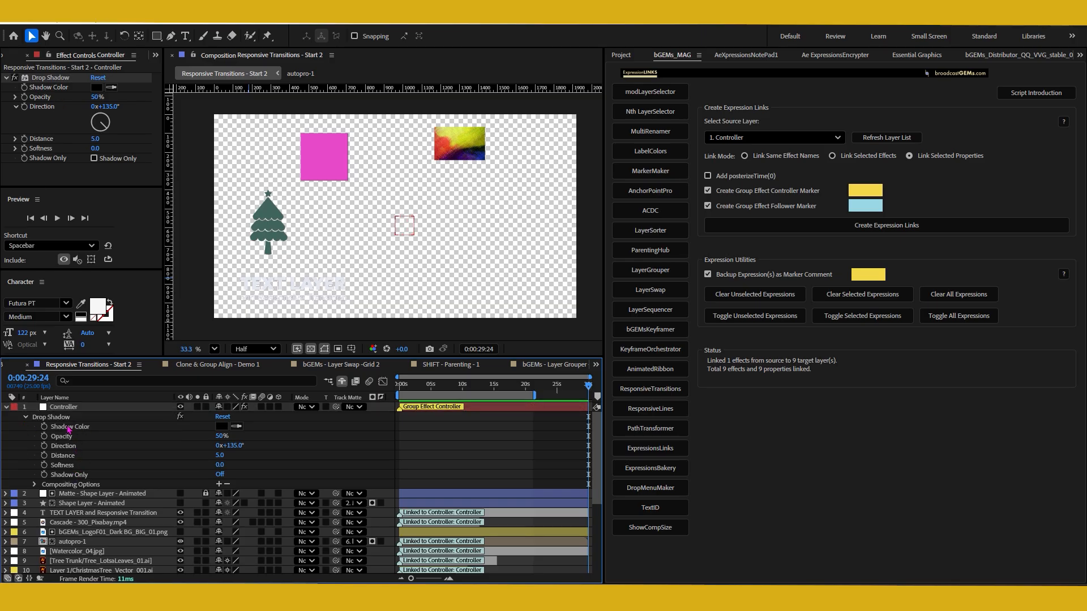
left_click(69, 429)
left_click(64, 437, "shift")
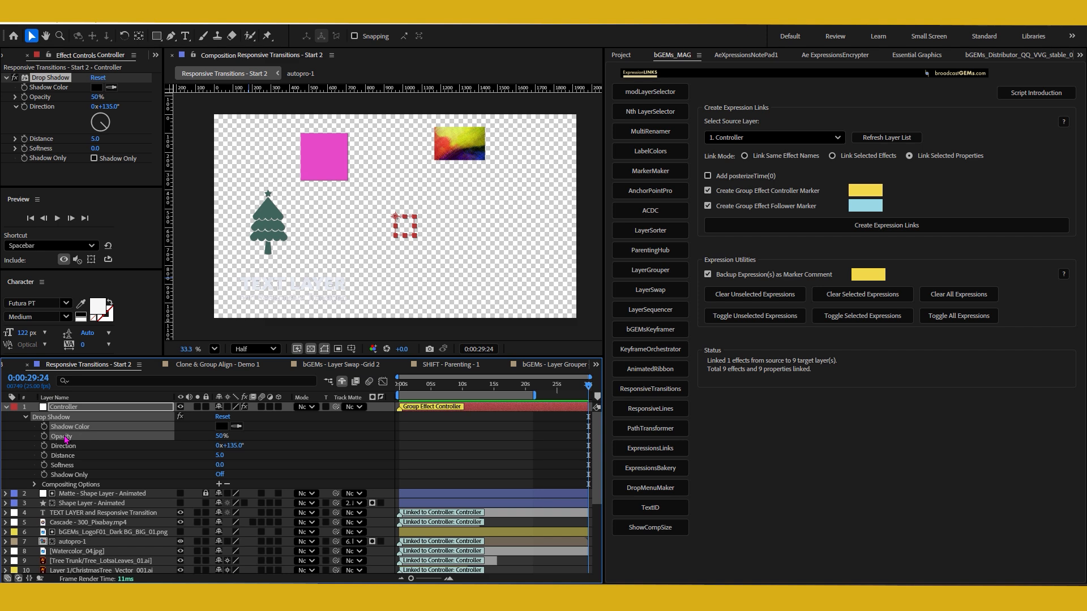
key("s")
key("s")
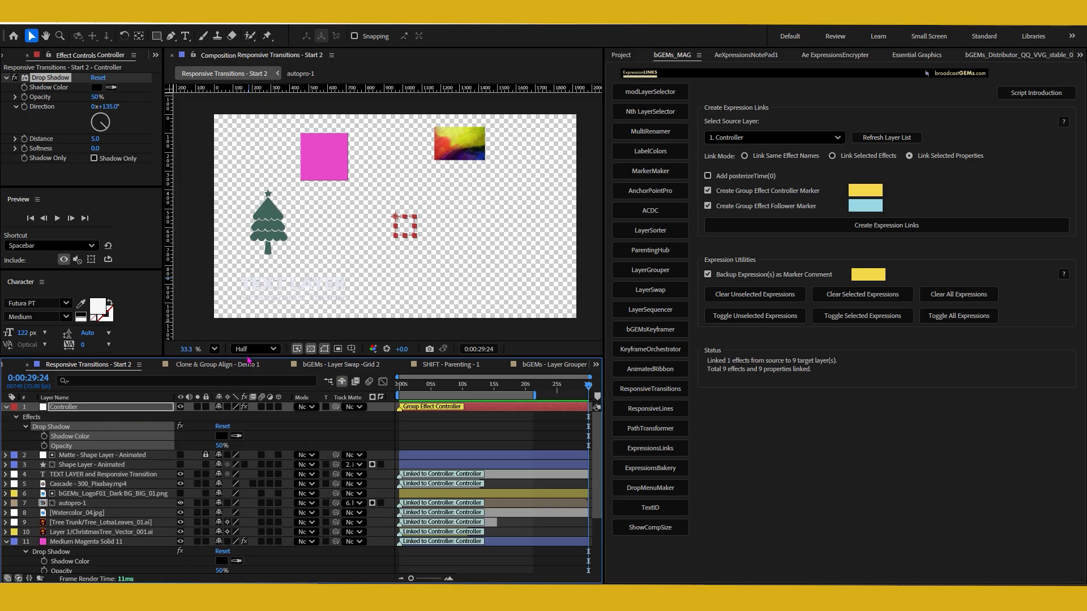
Step: Create expression links from the Controller's Shadow Color and Opacity to the magenta solid, Christmas tree and tree trunk layers at the bottom
left_click_drag(250, 358, 250, 264)
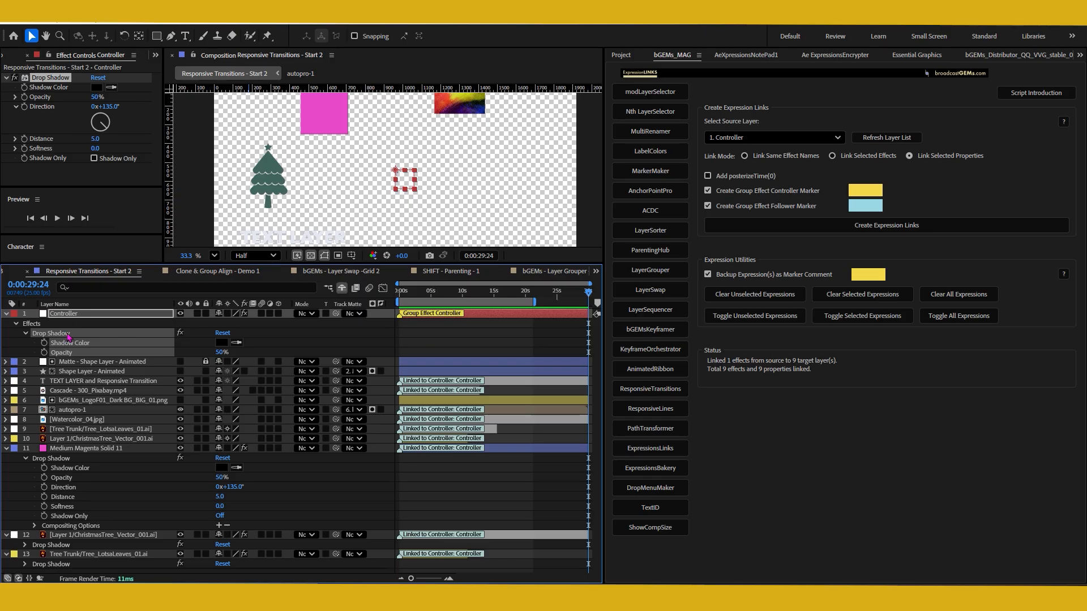
left_click(7, 449)
left_click(86, 449)
left_click(83, 480, "shift")
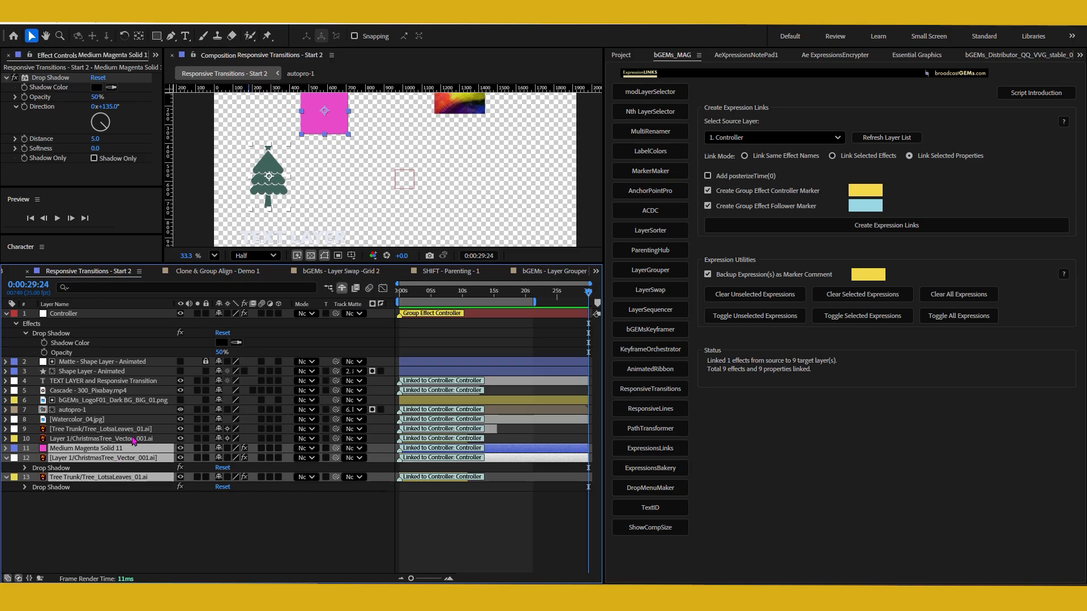
left_click(65, 343, "shift")
left_click(64, 353, "shift")
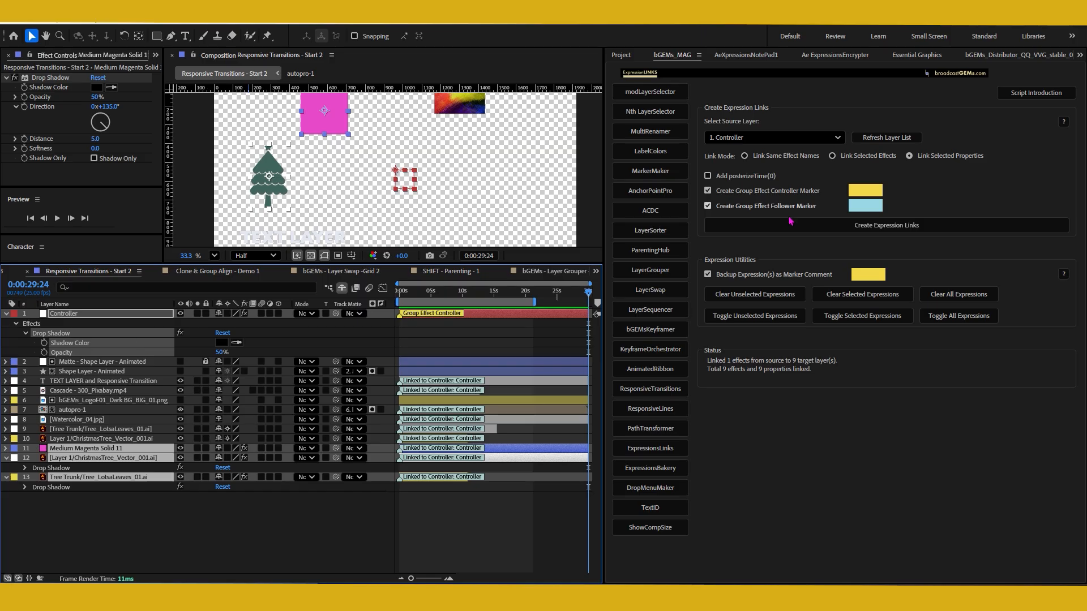
left_click(836, 229)
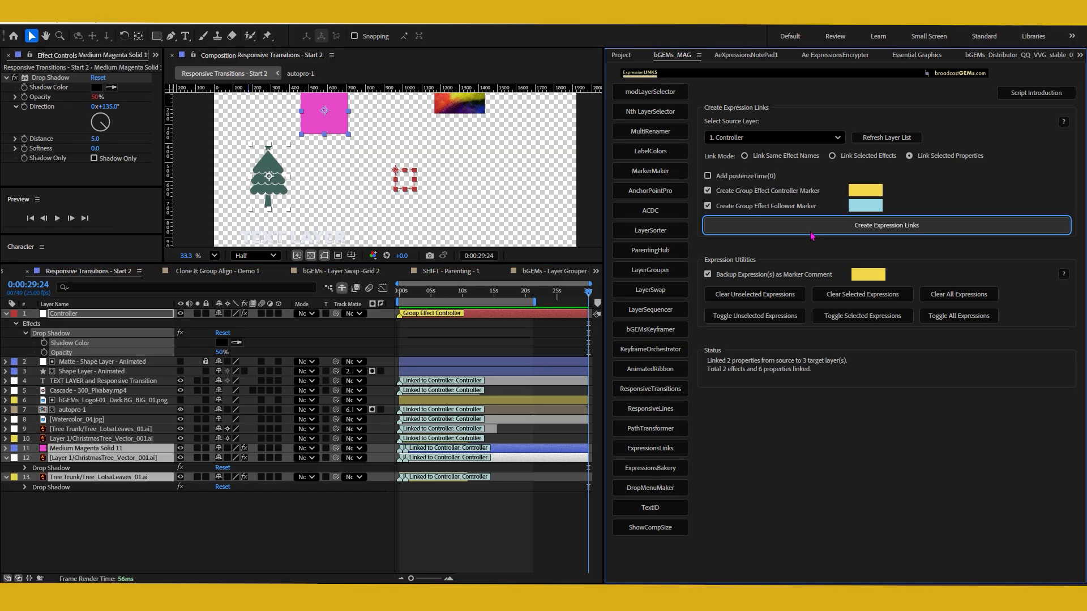
Step: Examine the Shadow Color and Opacity expressions on the linked Christmas tree layer and the matching properties on the Controller
left_click(105, 498)
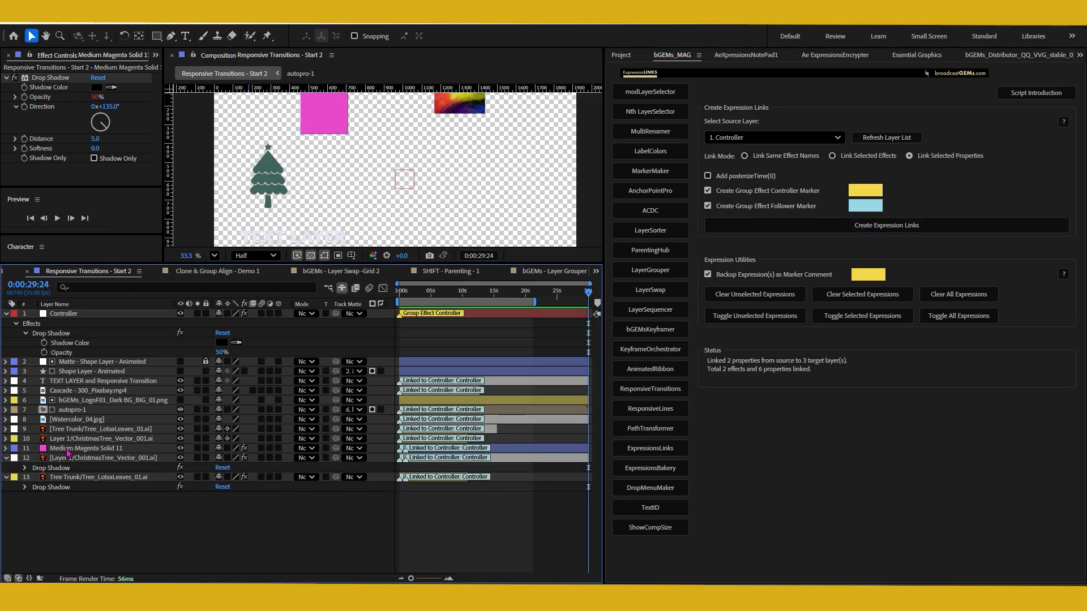
left_click(69, 449)
left_click(25, 469)
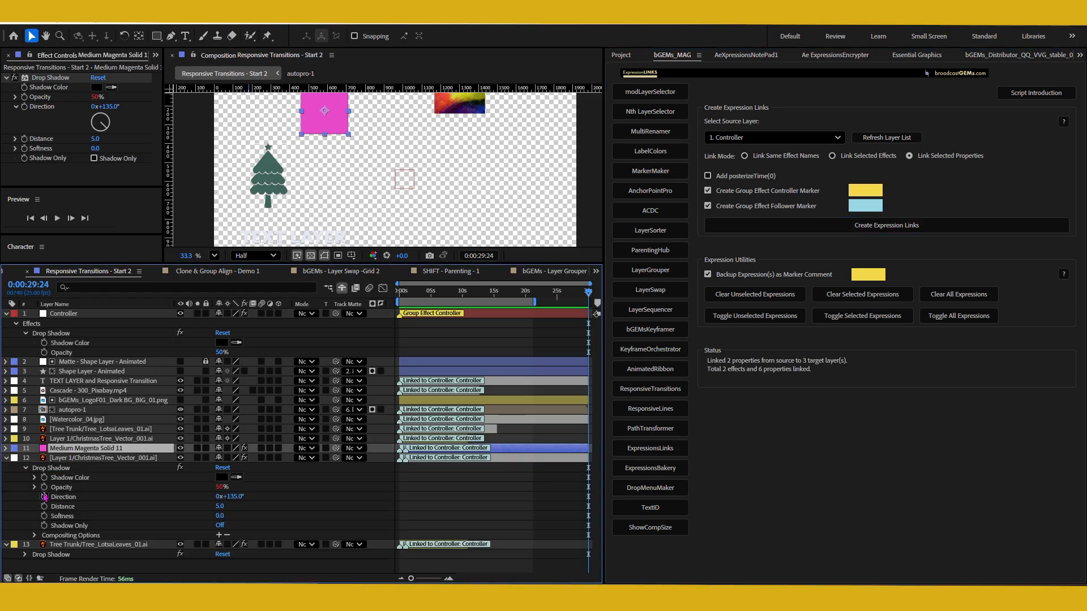
left_click(36, 487)
left_click(33, 479)
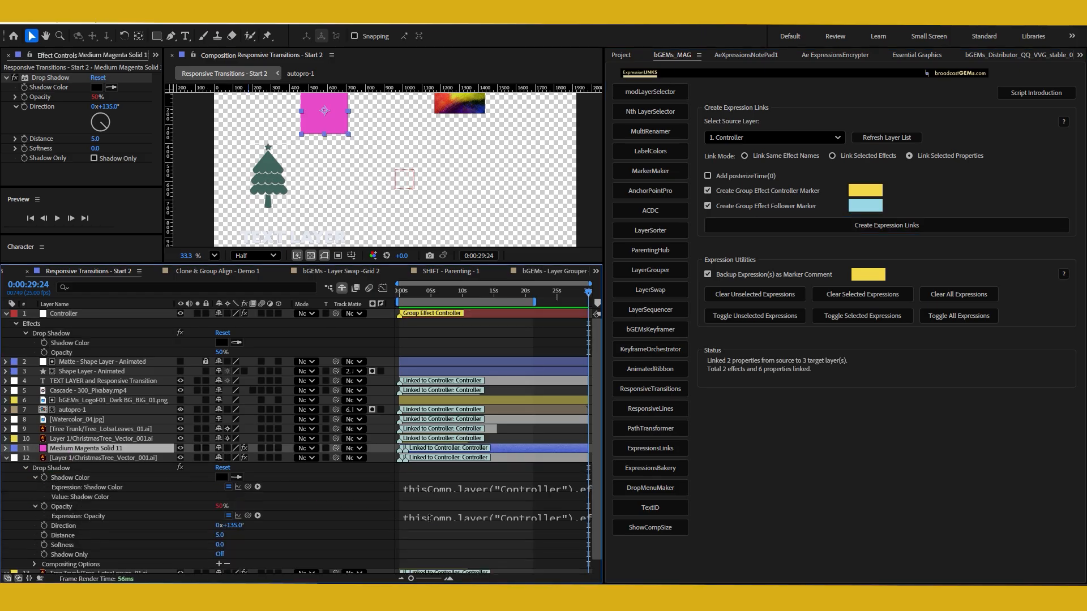
left_click(67, 507)
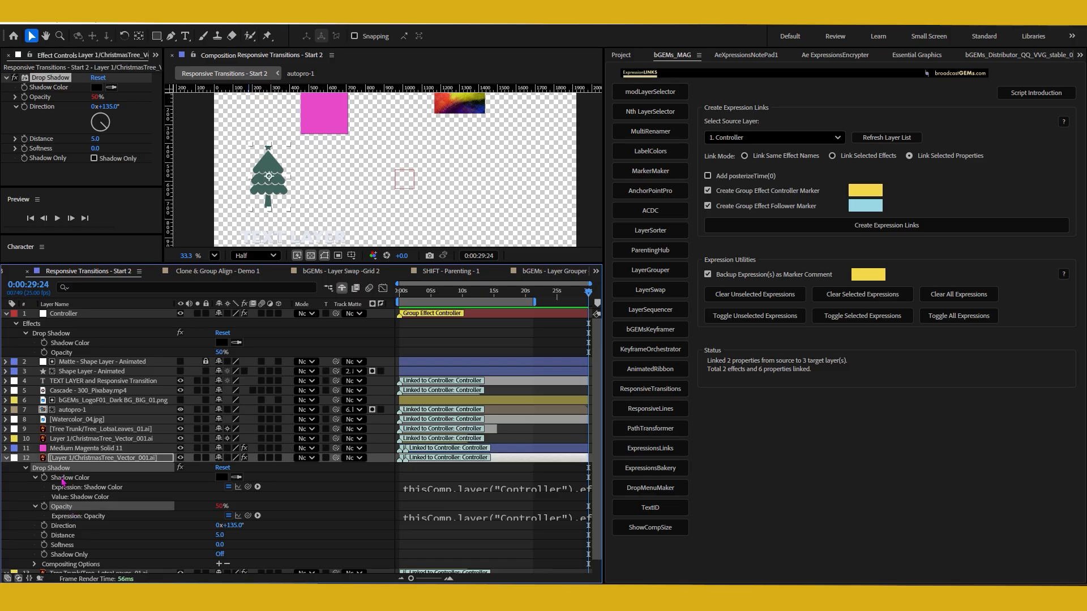
left_click(63, 479)
left_click(65, 344)
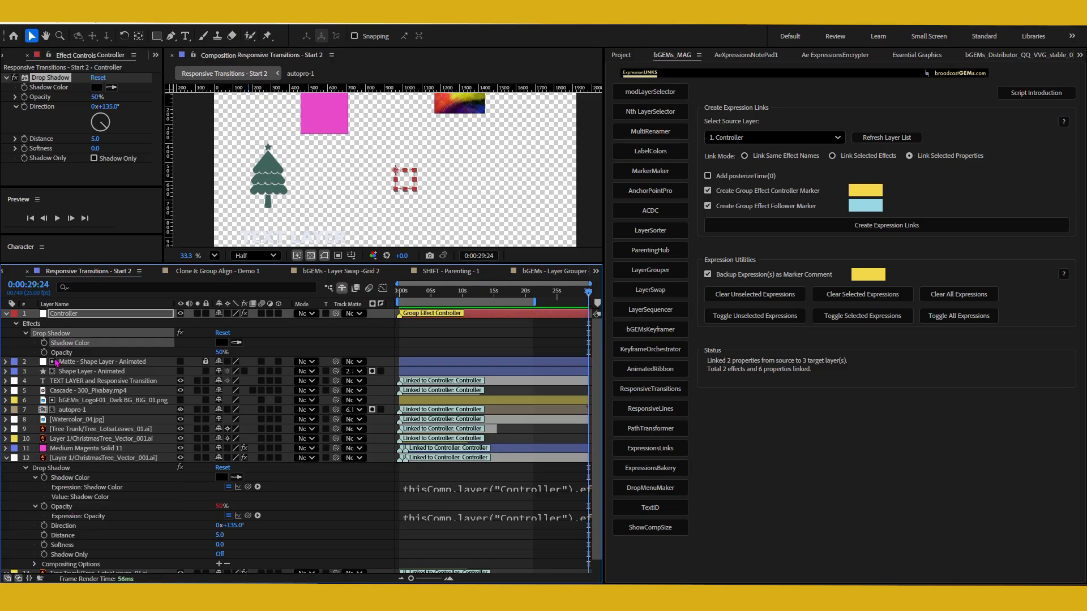
left_click(63, 353)
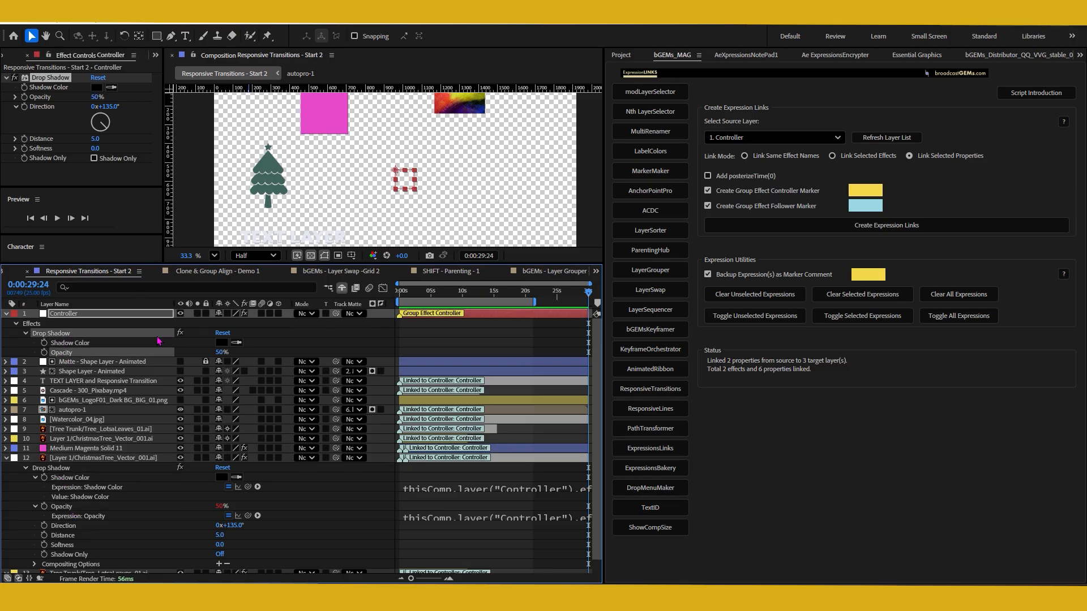